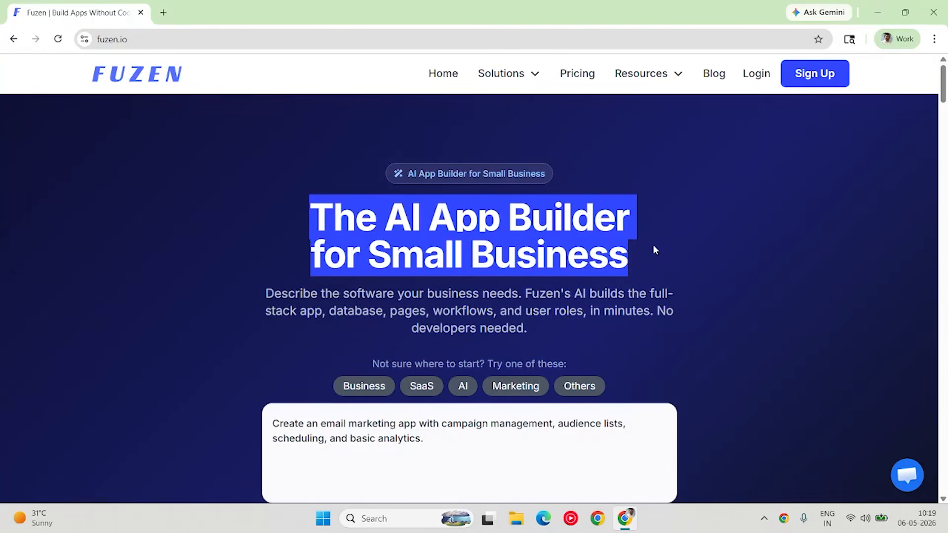
Look through the sample app prompts of the SaaS, AI, Marketing, Others and Business categories.
scroll(567, 307, down, 2)
click(425, 266)
click(462, 265)
click(517, 267)
click(574, 266)
click(353, 270)
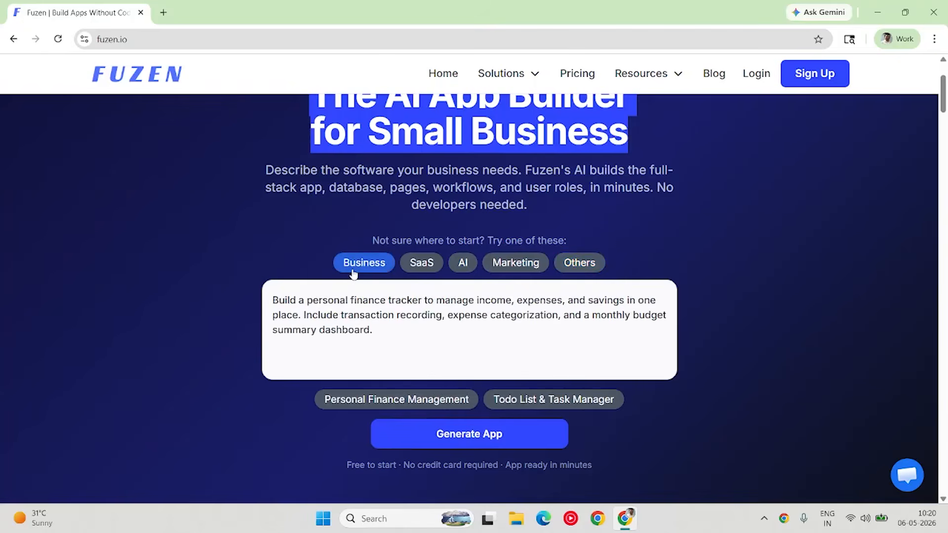
View the Inventory Management and Hotel Management sample prompts and read through the hotel prompt's text.
click(454, 403)
click(571, 402)
drag(415, 343, 174, 275)
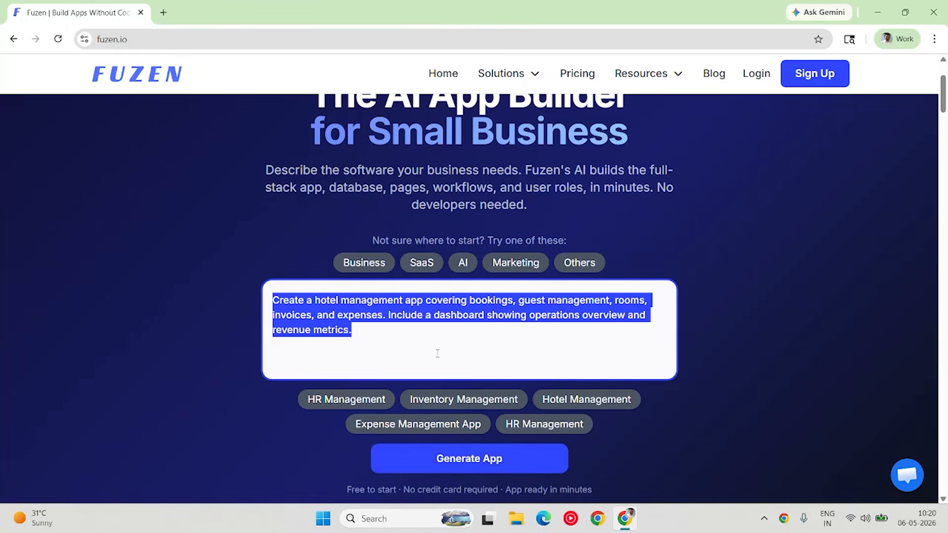
click(361, 336)
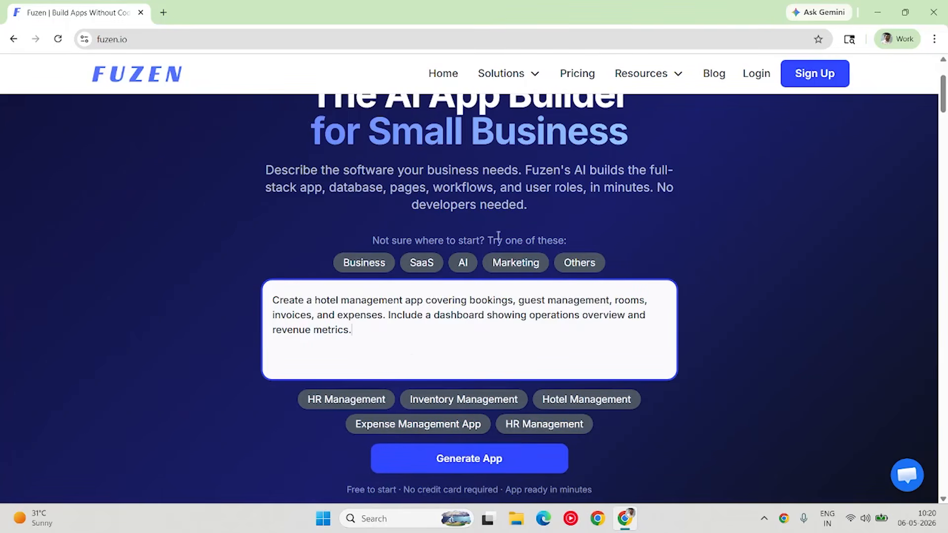
Open the App Templates gallery from the site's resources and search the templates for "school".
click(667, 79)
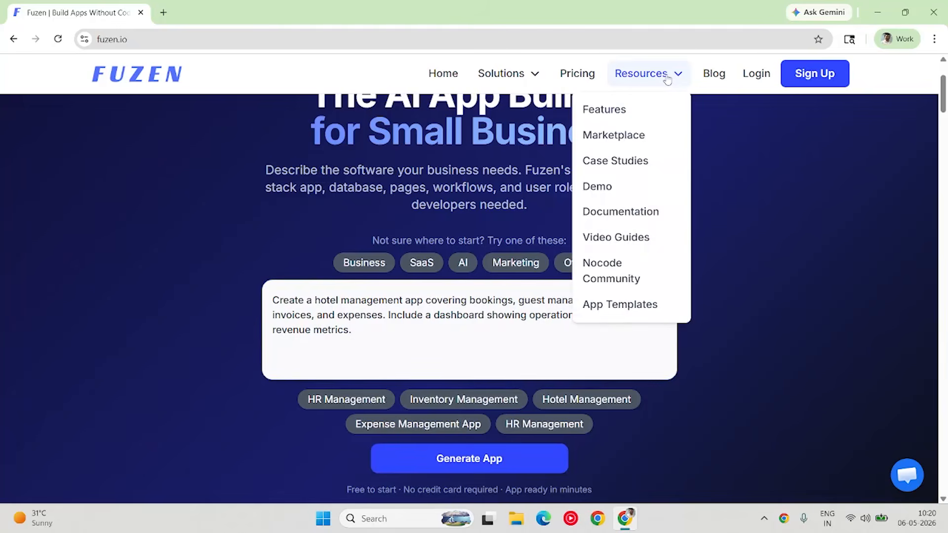
click(608, 313)
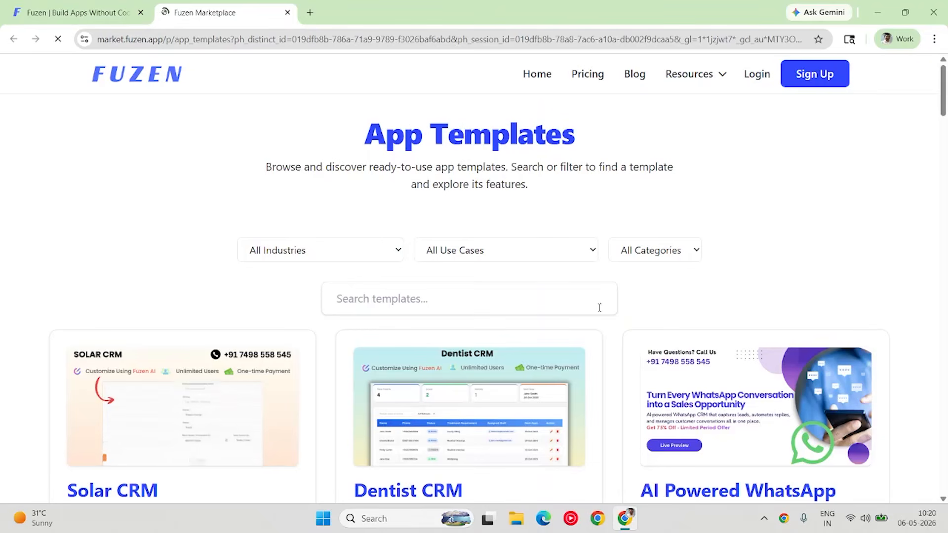
scroll(389, 255, down, 1)
click(390, 241)
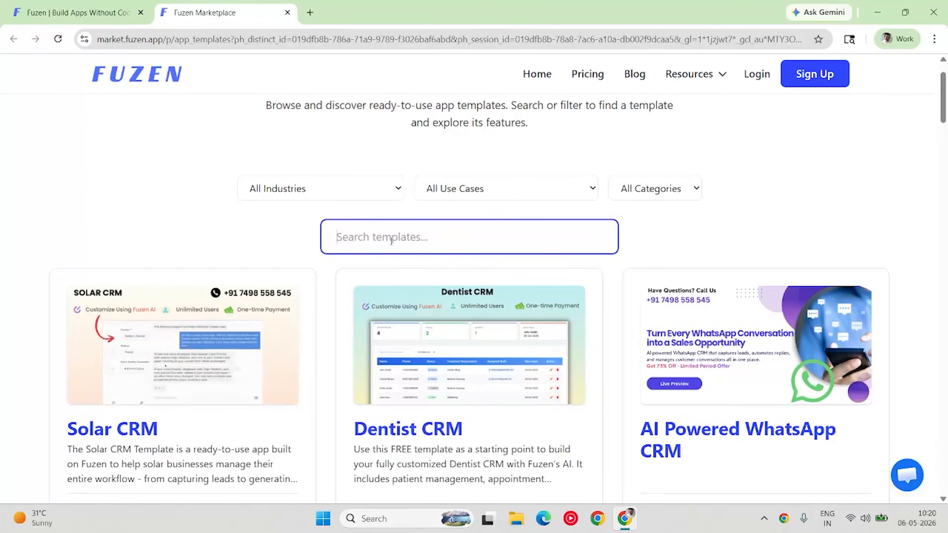
text(school)
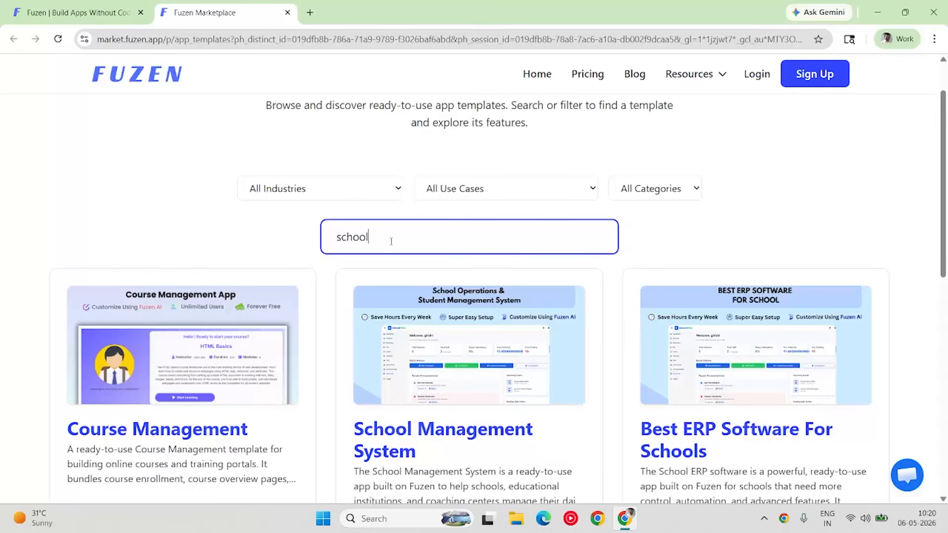
Compare the names and prices of the School Management System and Best ERP Software For Schools templates.
scroll(387, 244, down, 3)
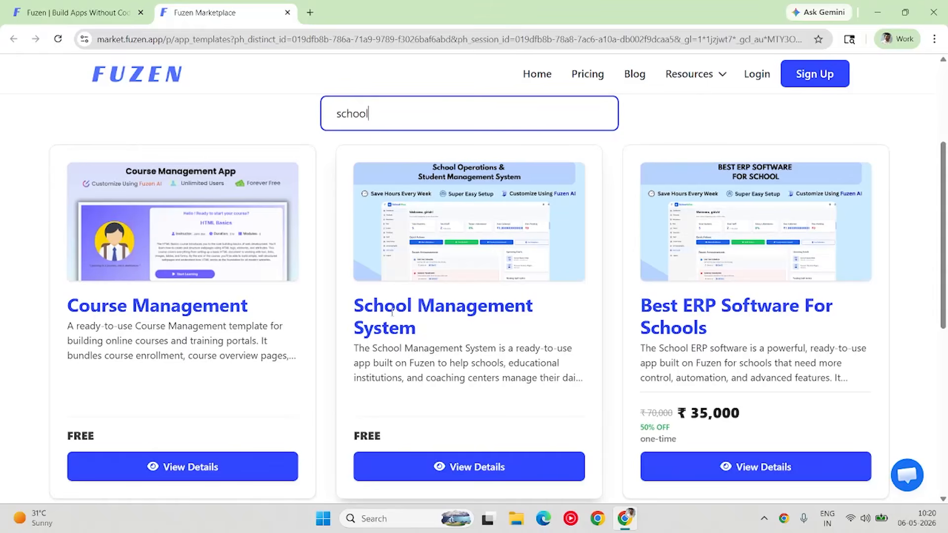
drag(434, 332, 347, 311)
drag(377, 438, 356, 436)
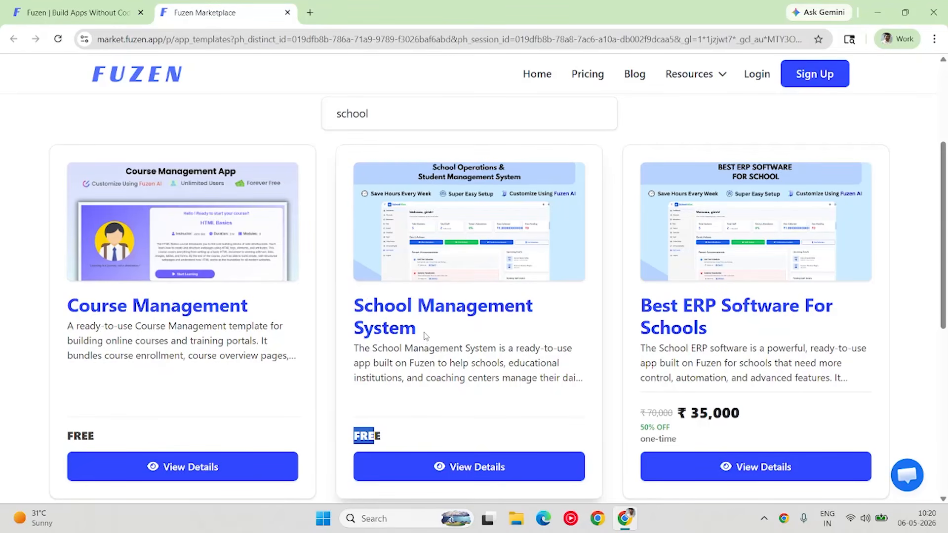
click(394, 443)
drag(394, 443, 357, 430)
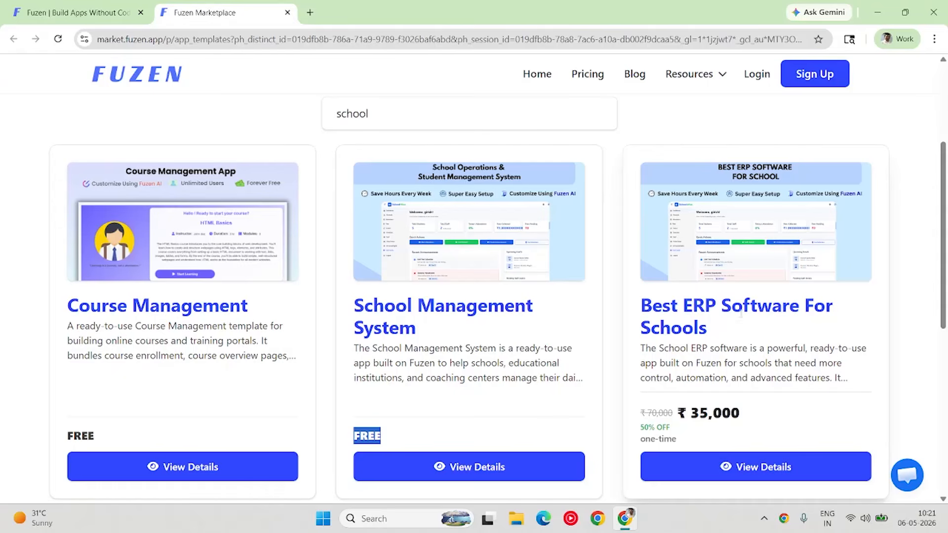
drag(745, 416, 640, 414)
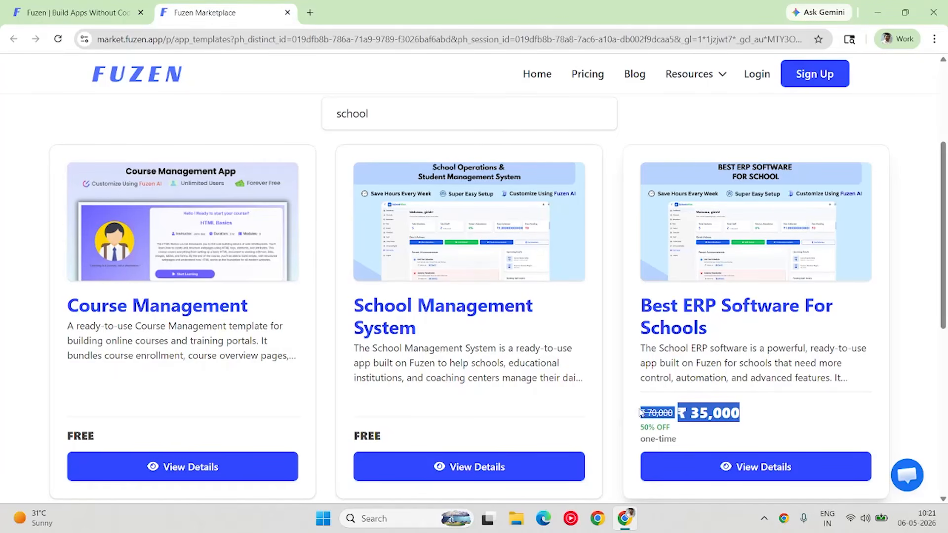
click(717, 358)
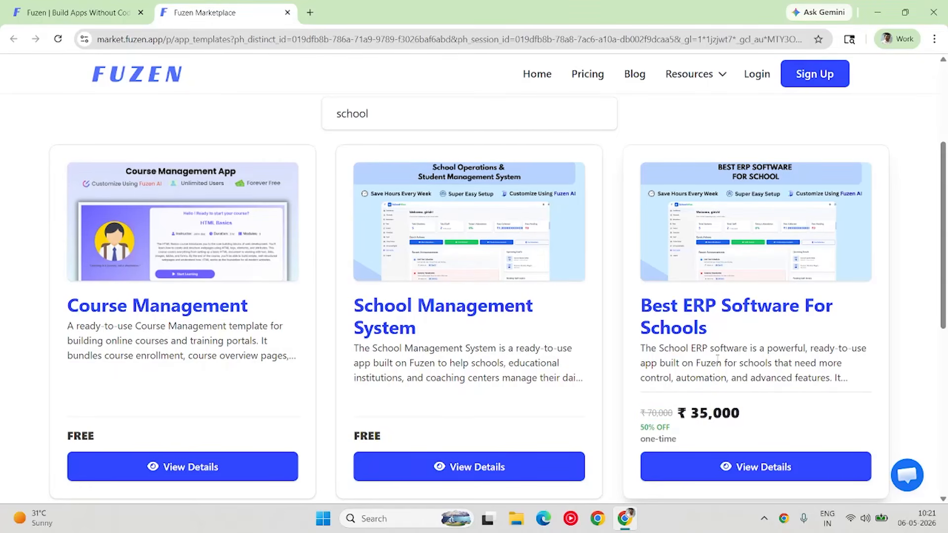
drag(753, 413, 640, 413)
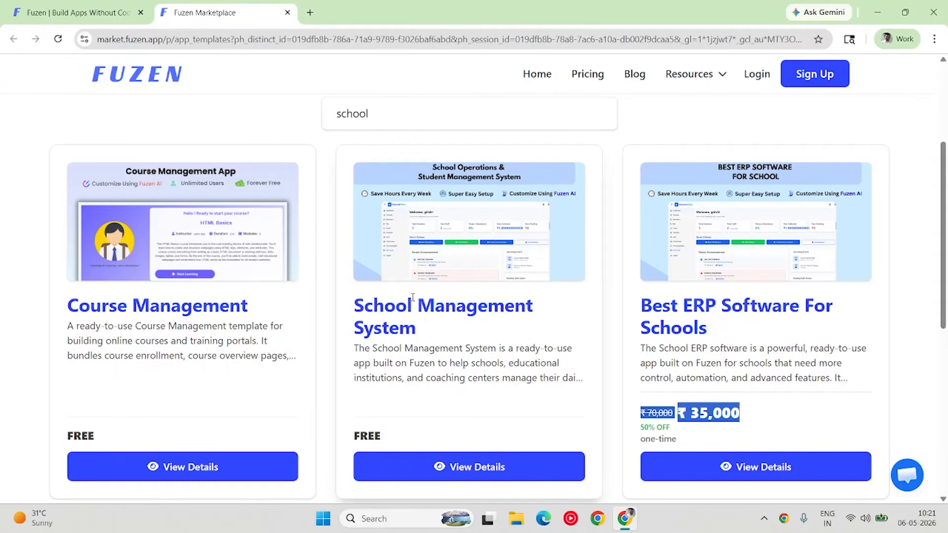
Open the details page of the School Management System template.
drag(350, 304, 432, 338)
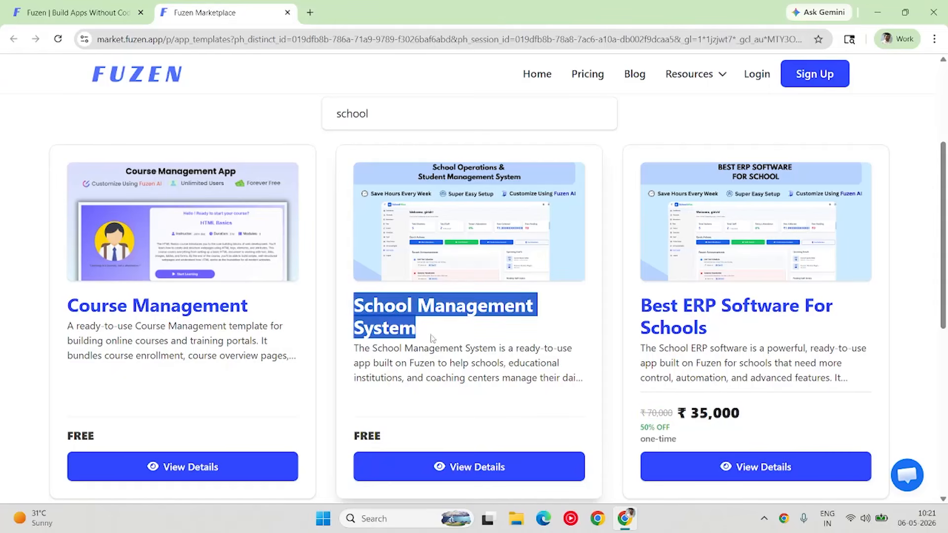
click(458, 468)
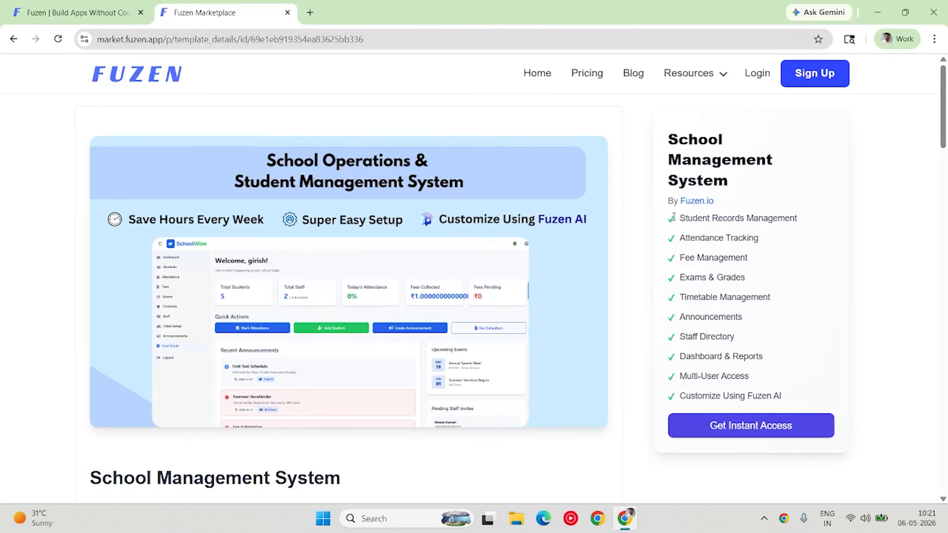
Read through the School Management System template's feature list, from student records management to multi-user access.
drag(689, 220, 838, 398)
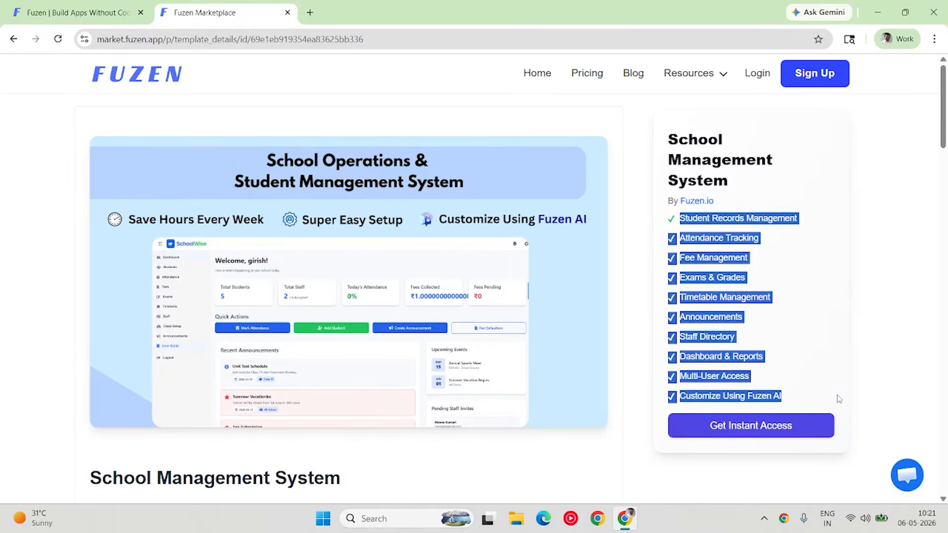
click(825, 371)
drag(805, 221, 682, 255)
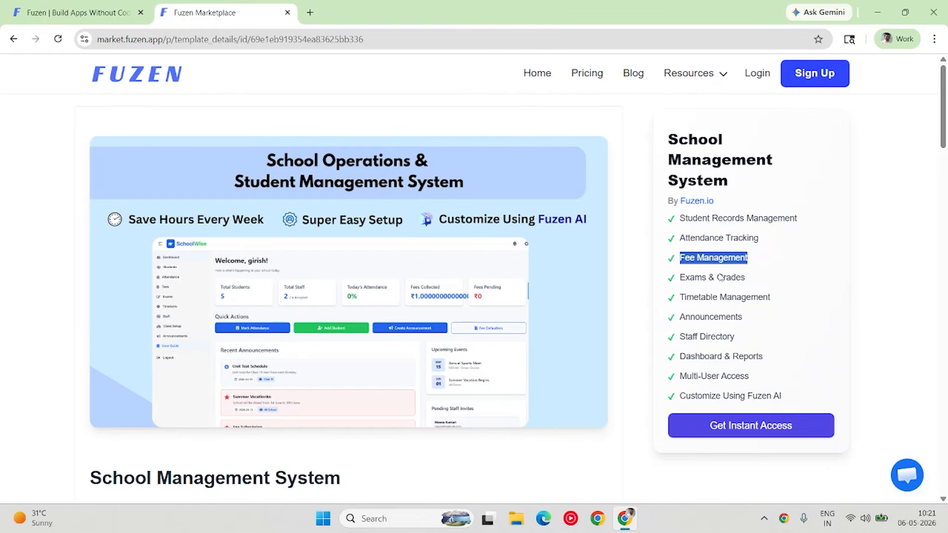
drag(743, 277, 736, 339)
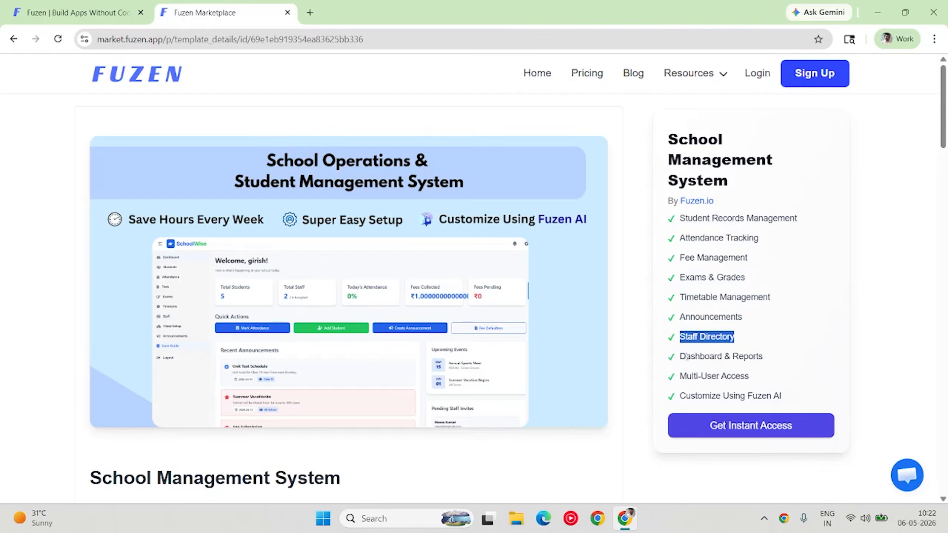
mouse_move(682, 354)
mouse_down()
mouse_move(767, 359)
mouse_move(755, 378)
mouse_move(683, 373)
mouse_up()
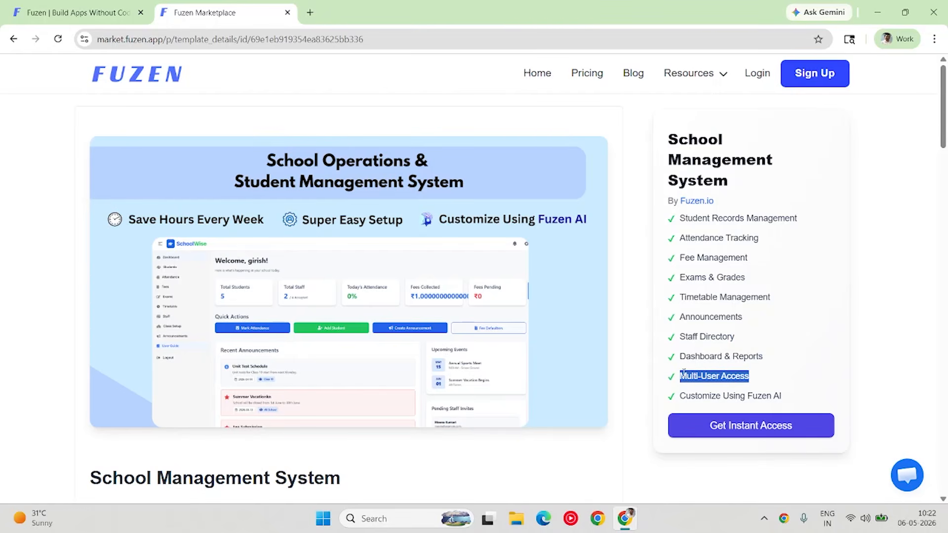
drag(680, 218, 749, 381)
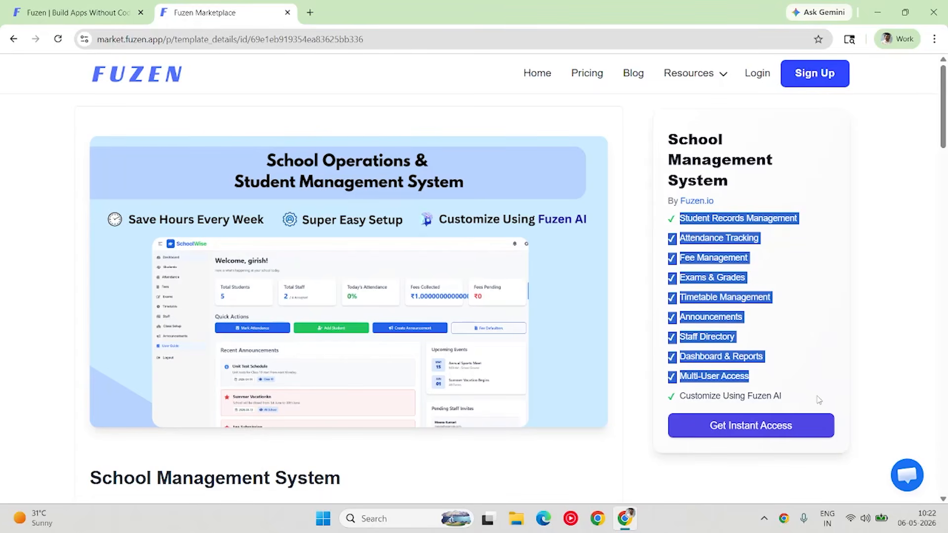
Check where the App Templates entry is among the site's resources and get instant access to the School Management System template.
click(702, 79)
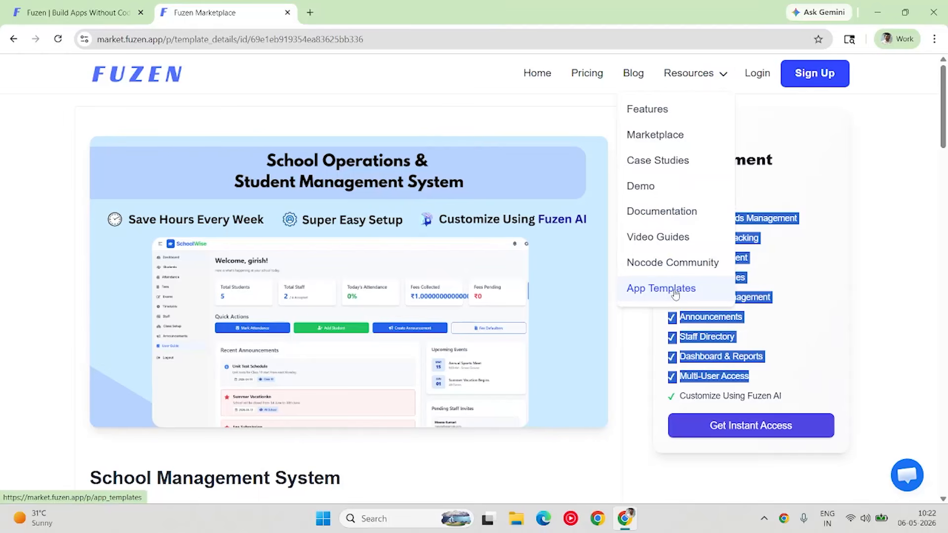
click(694, 74)
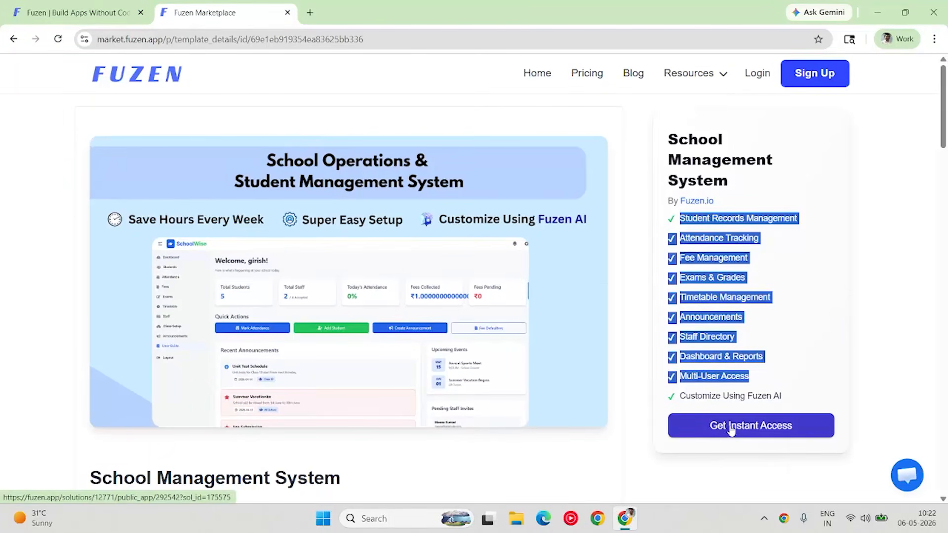
click(746, 434)
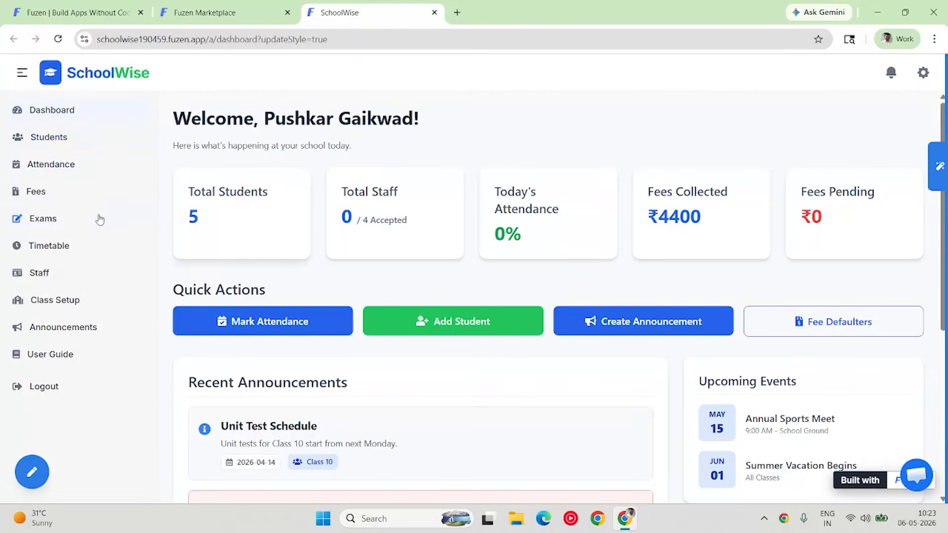
Look over the SchoolWise dashboard, including its student, staff and collected-fee summary cards.
scroll(548, 250, down, 6)
scroll(549, 250, up, 6)
drag(276, 195, 201, 193)
drag(399, 193, 347, 193)
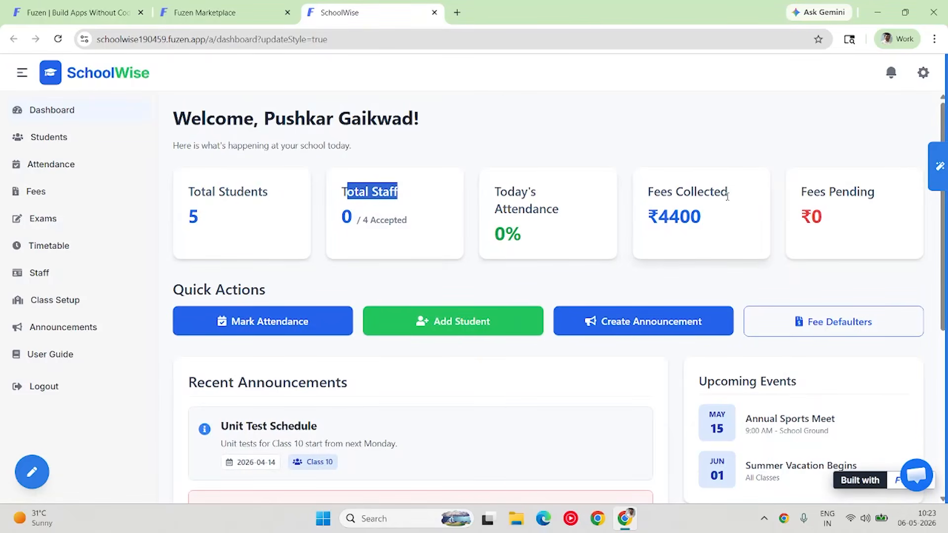
drag(727, 196, 644, 190)
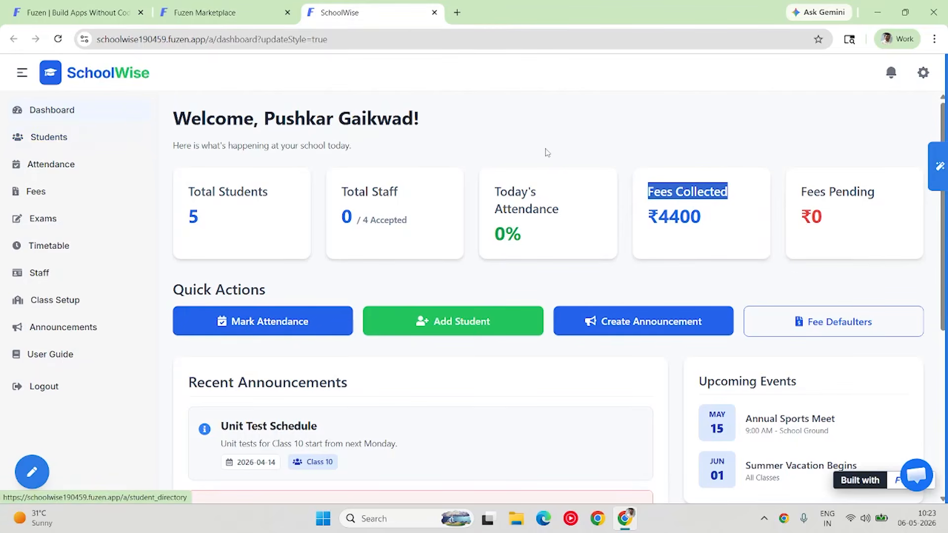
View the AI assistant chat used for requesting changes to the app, and close it.
click(940, 166)
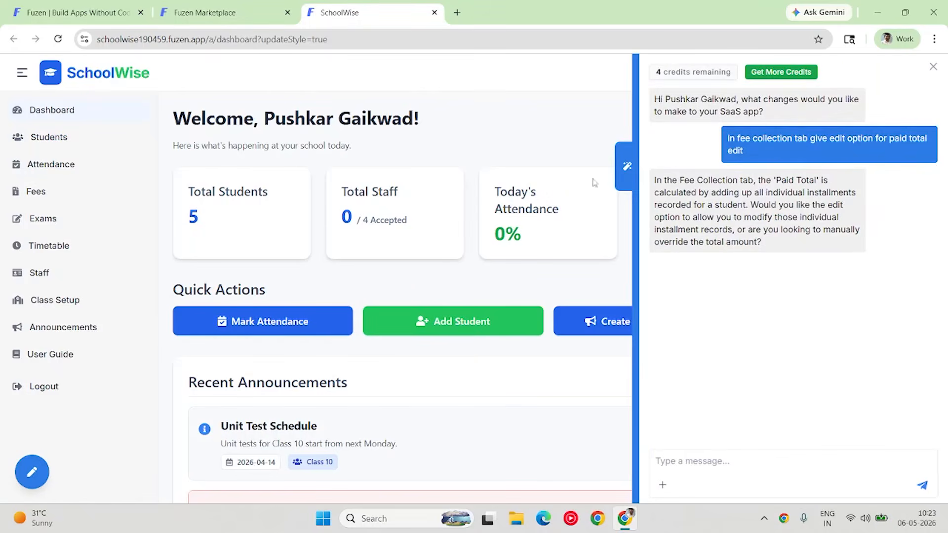
click(623, 169)
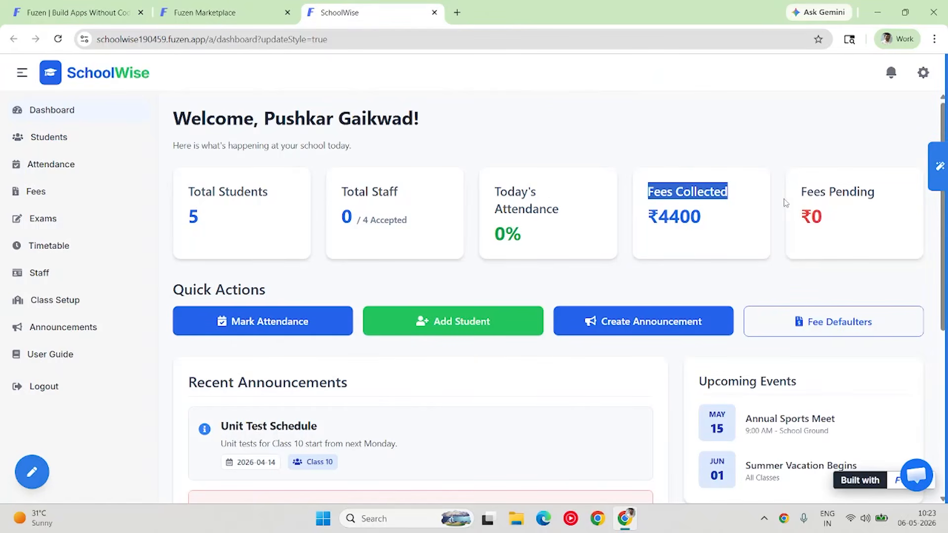
click(940, 166)
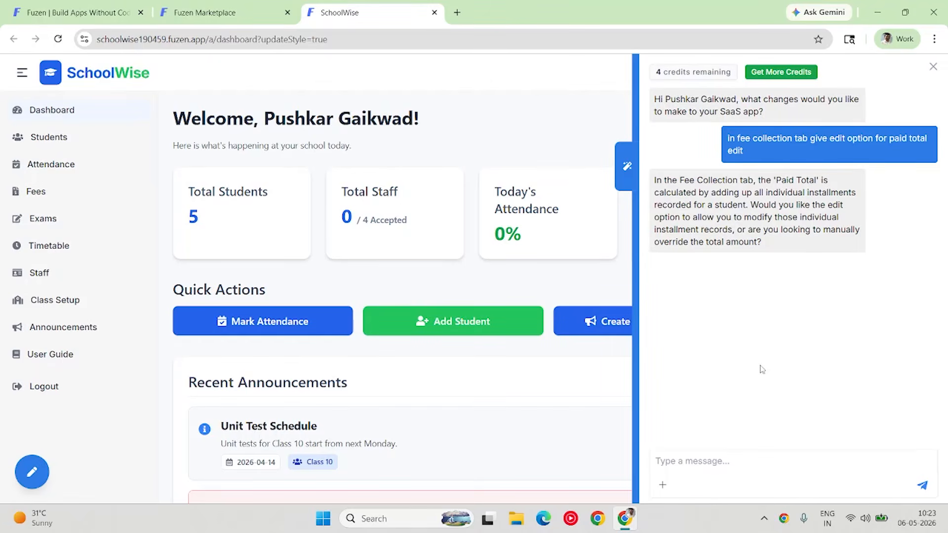
click(933, 67)
click(936, 168)
click(512, 120)
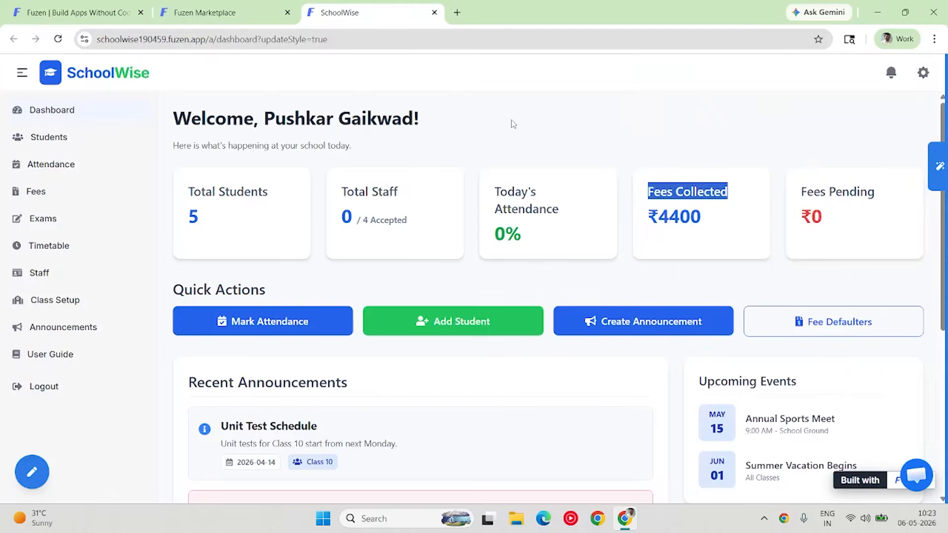
click(936, 170)
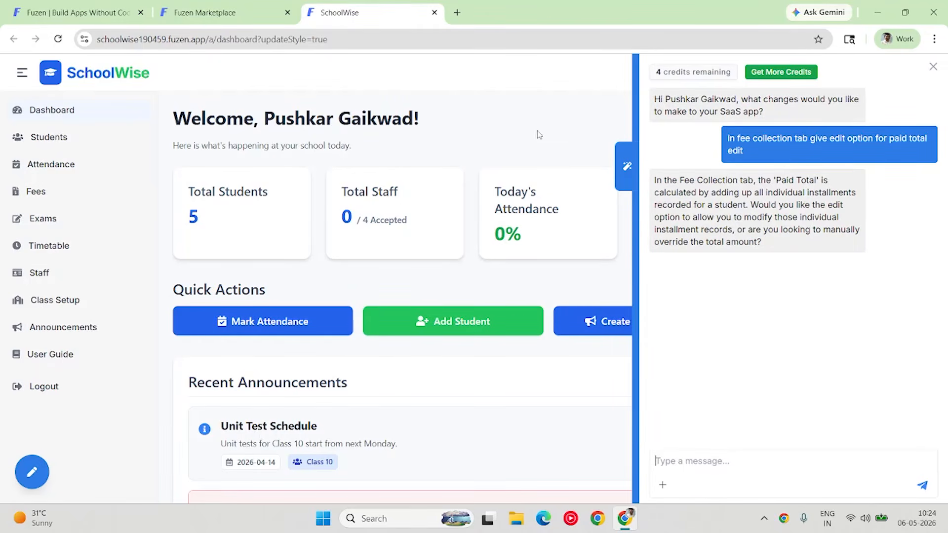
click(932, 66)
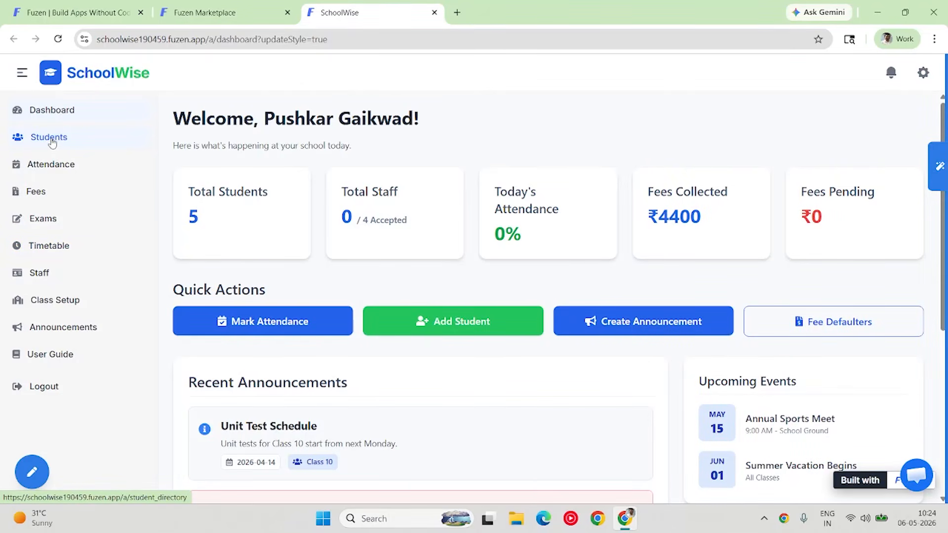
Start enrolling a new student from the student directory and fill in the student's full name.
click(34, 140)
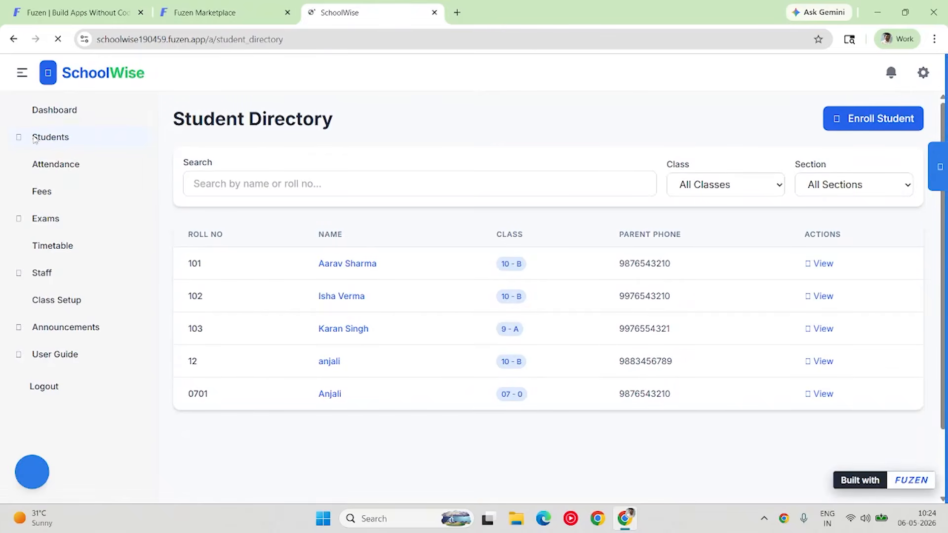
click(858, 121)
click(252, 195)
click(254, 231)
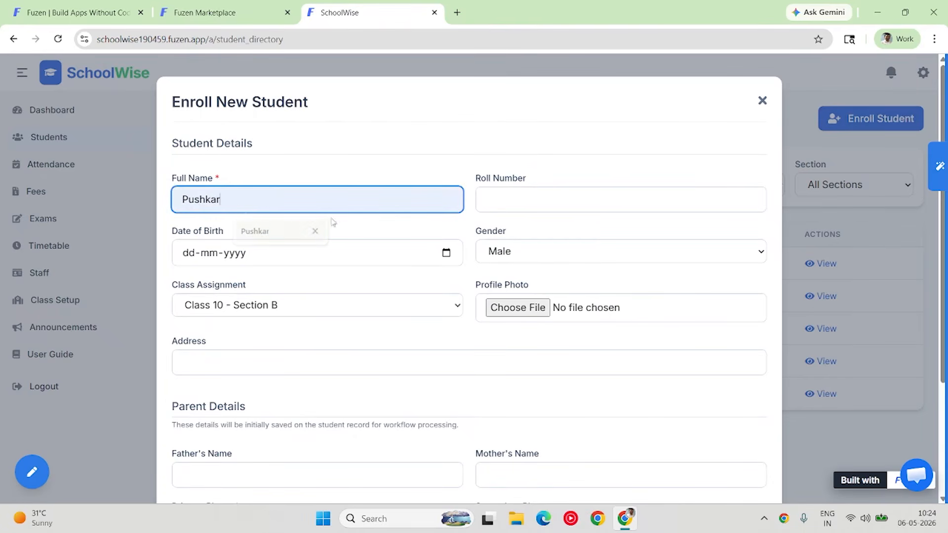
Fill in the new student's roll number and date of birth in the enrollment form.
click(501, 197)
click(559, 231)
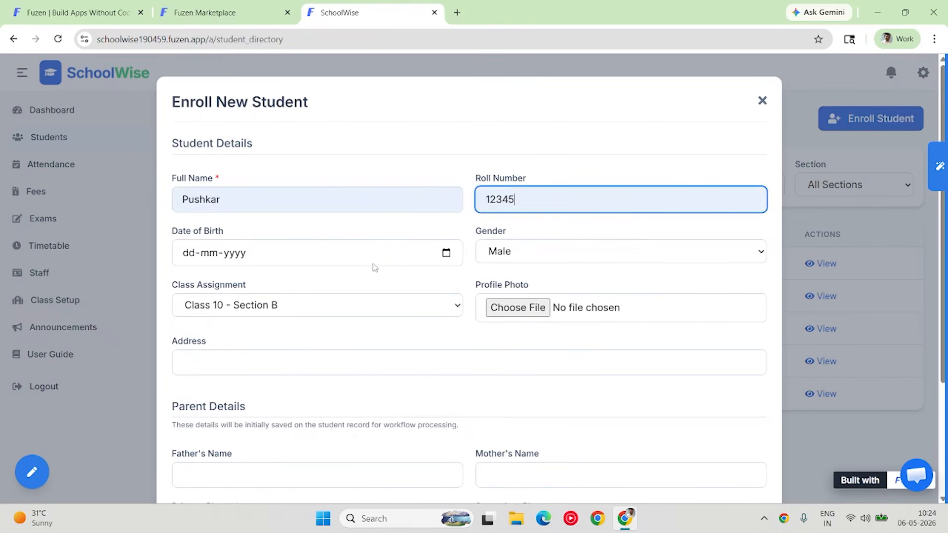
click(447, 253)
click(239, 338)
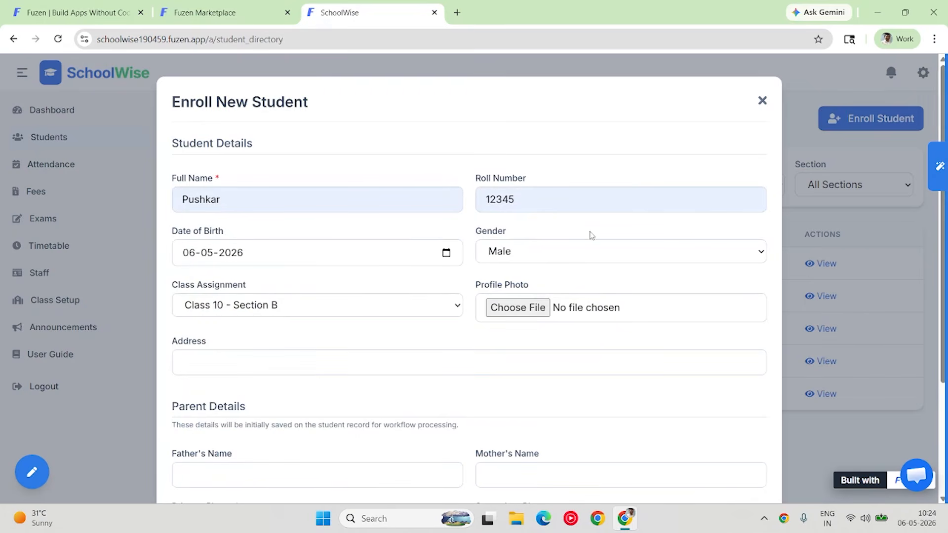
Assign the new student to Class 10 - Section B and attach LinkedIn Profile Pic2.jpg as the profile photo.
click(448, 307)
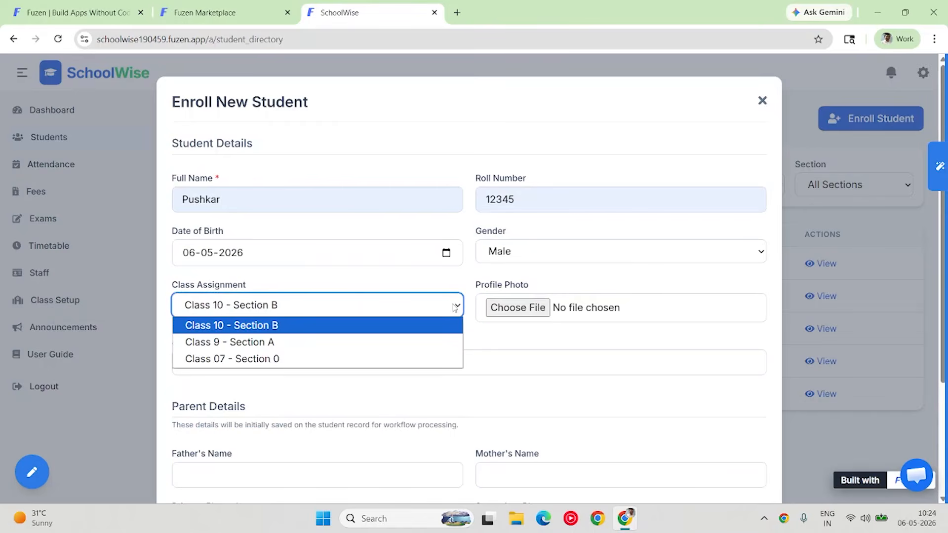
click(419, 326)
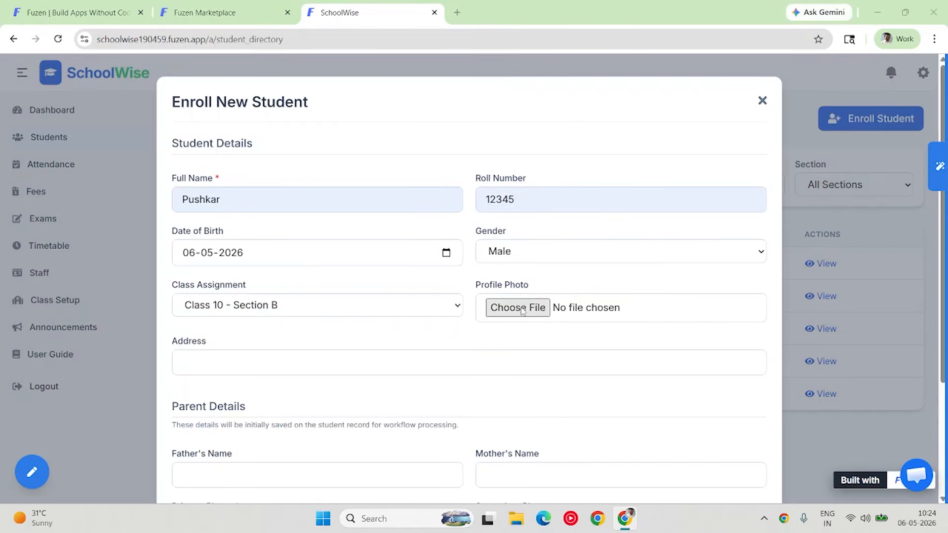
click(518, 308)
click(340, 213)
click(858, 482)
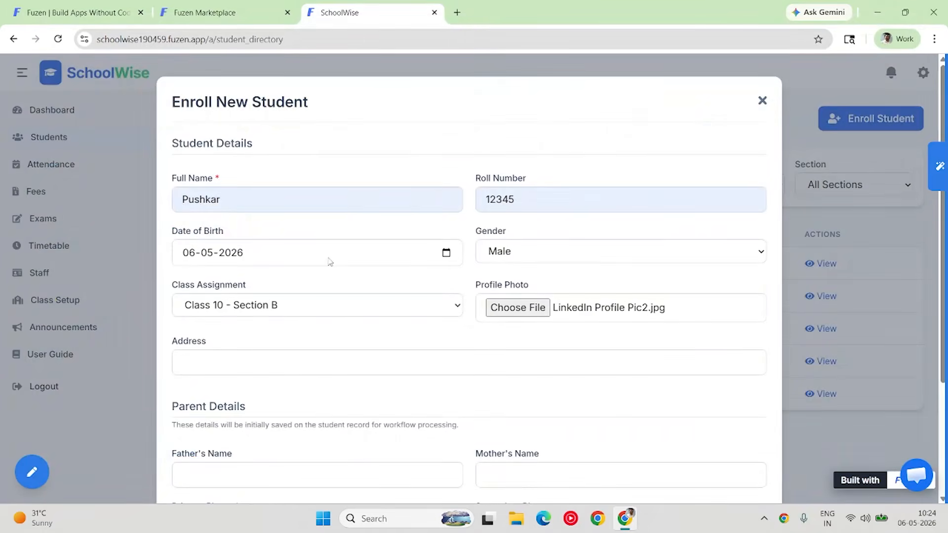
Fill in the student's address and the father's and mother's names in the enrollment form.
scroll(328, 262, down, 2)
click(234, 241)
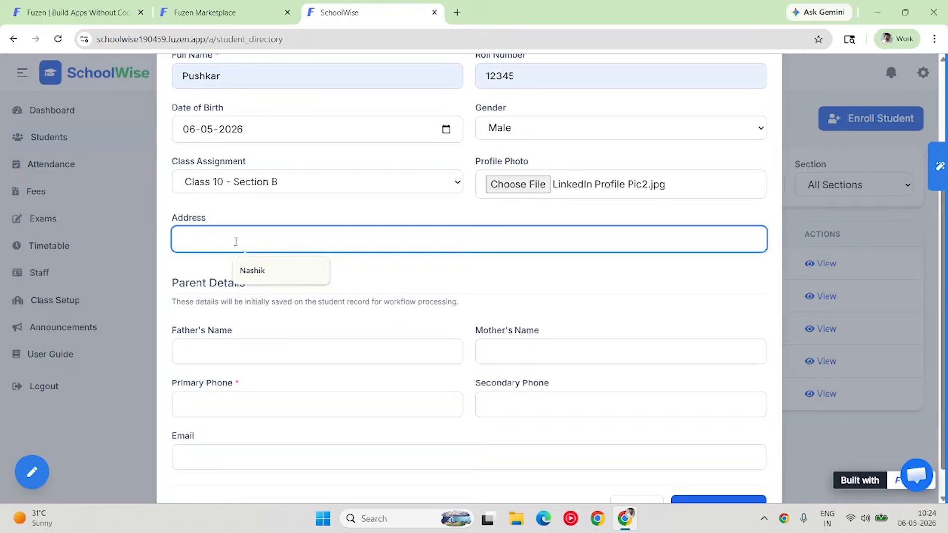
click(251, 270)
click(220, 350)
click(253, 386)
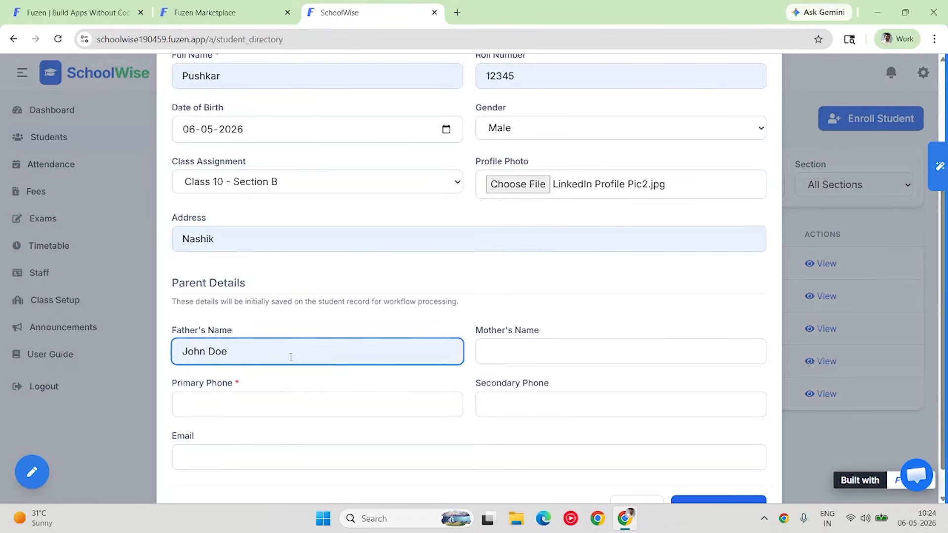
drag(233, 356, 182, 351)
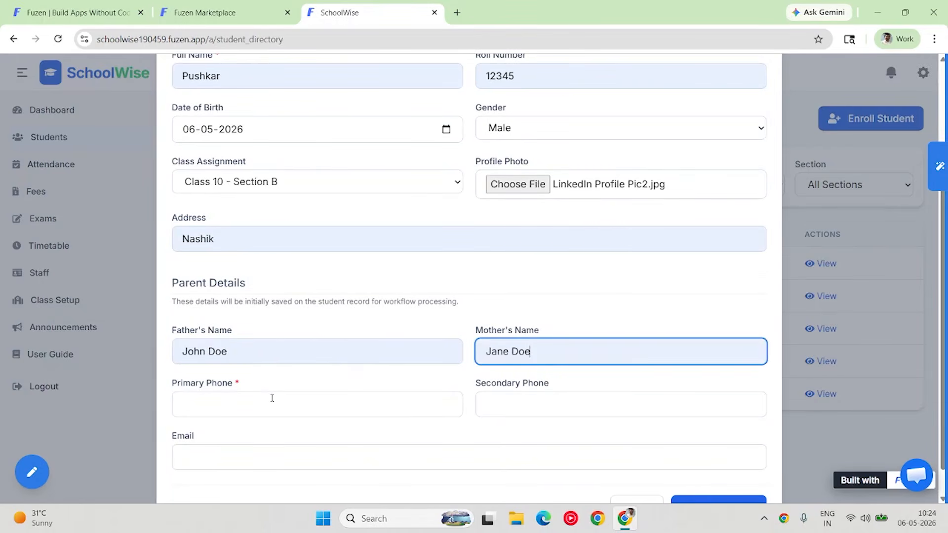
Fill in the parents' primary and secondary phone numbers in the enrollment form.
click(270, 398)
scroll(238, 388, down, 1)
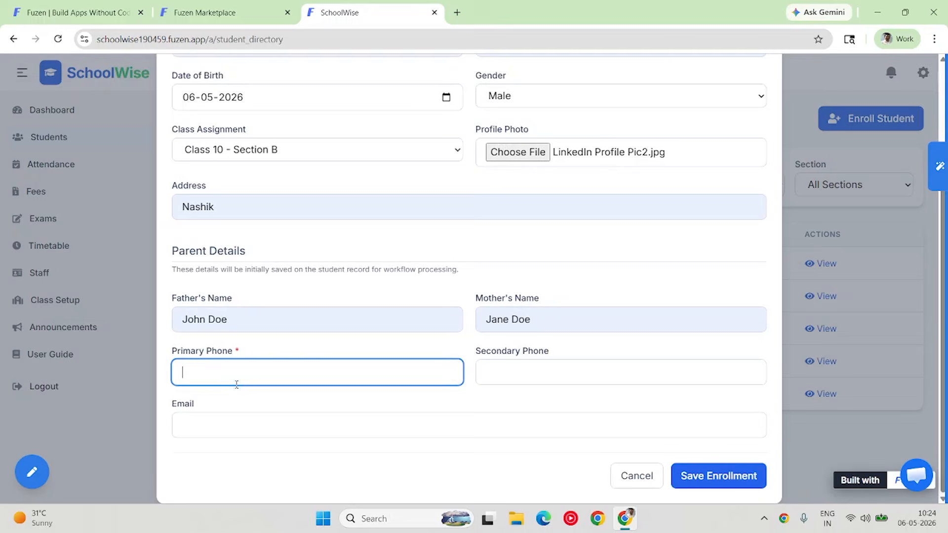
text(123456789)
key(Tab)
text(3214669)
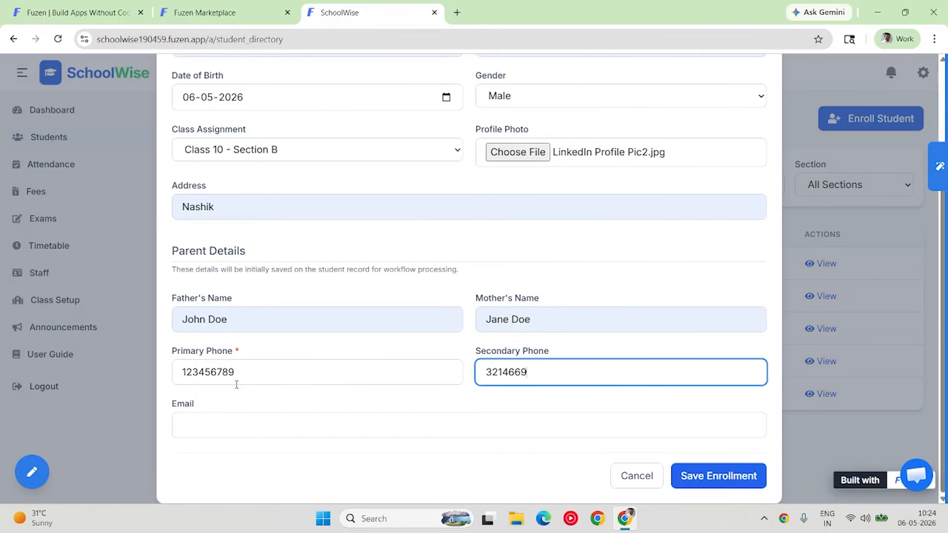
Fill in the parent's email address and save the new student's enrollment.
key(Tab)
text(p)
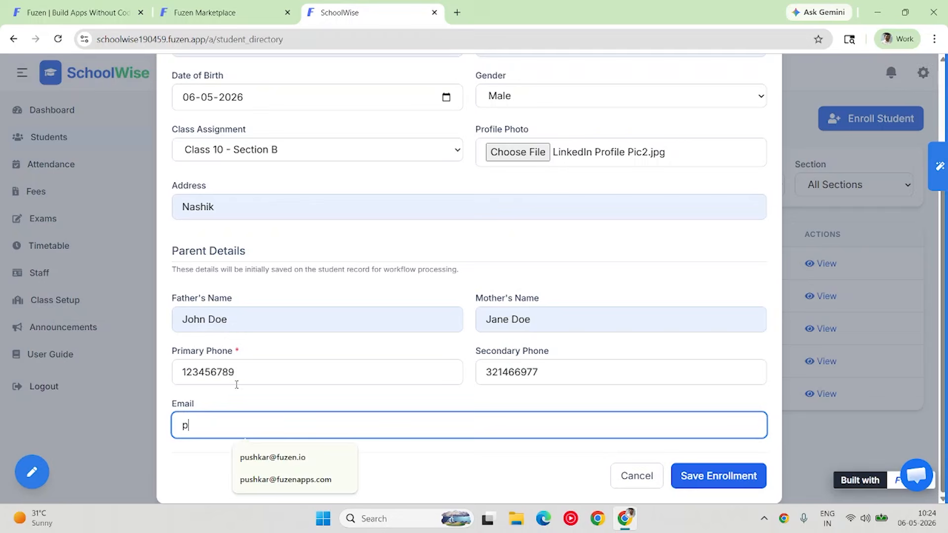
text(uhska)
key(BackSpace)
key(BackSpace)
key(BackSpace)
text(s)
click(272, 457)
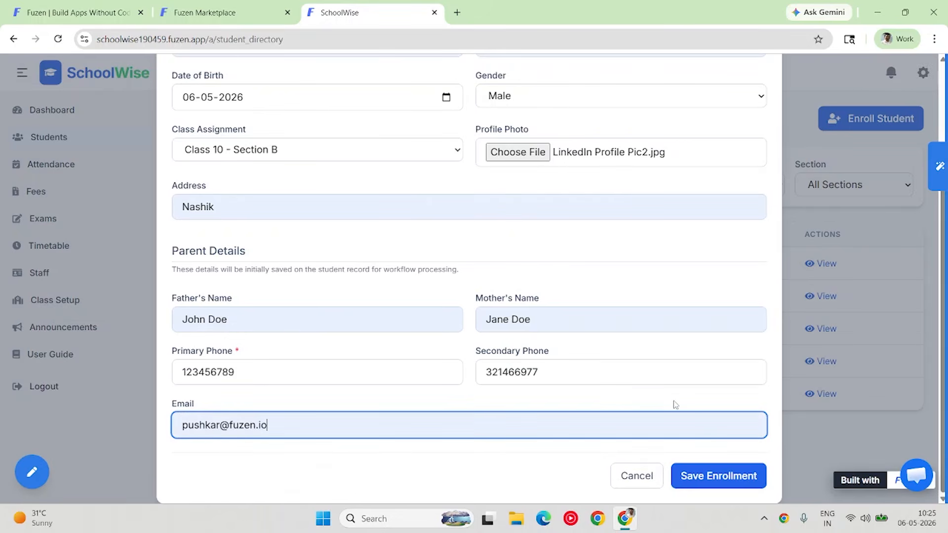
click(712, 478)
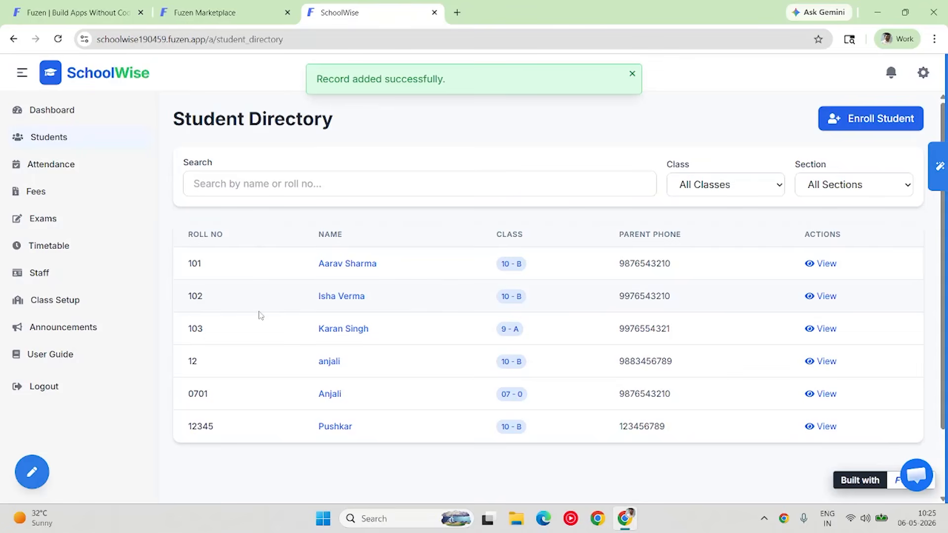
View the profile of the newly enrolled student with roll number 12345, including the name, class and roll number.
click(939, 166)
click(617, 110)
click(818, 427)
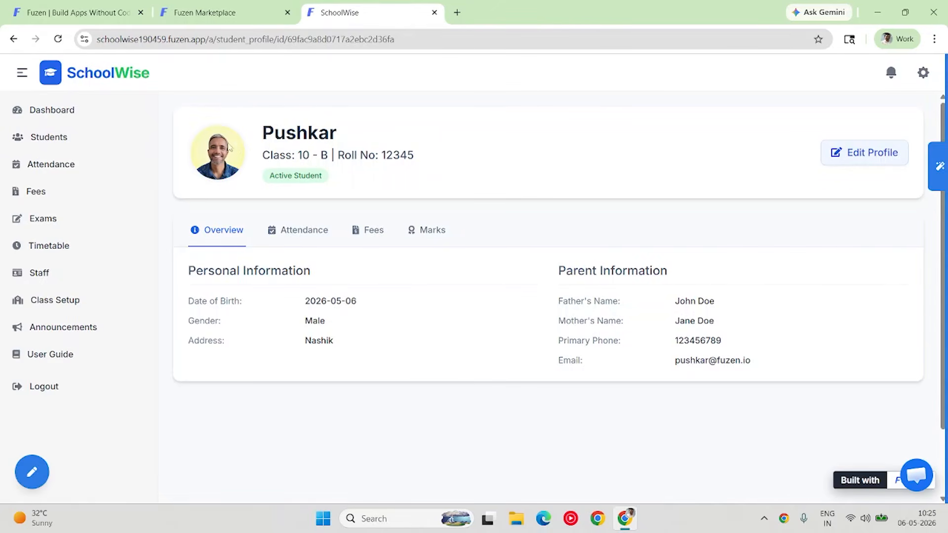
drag(266, 125, 447, 155)
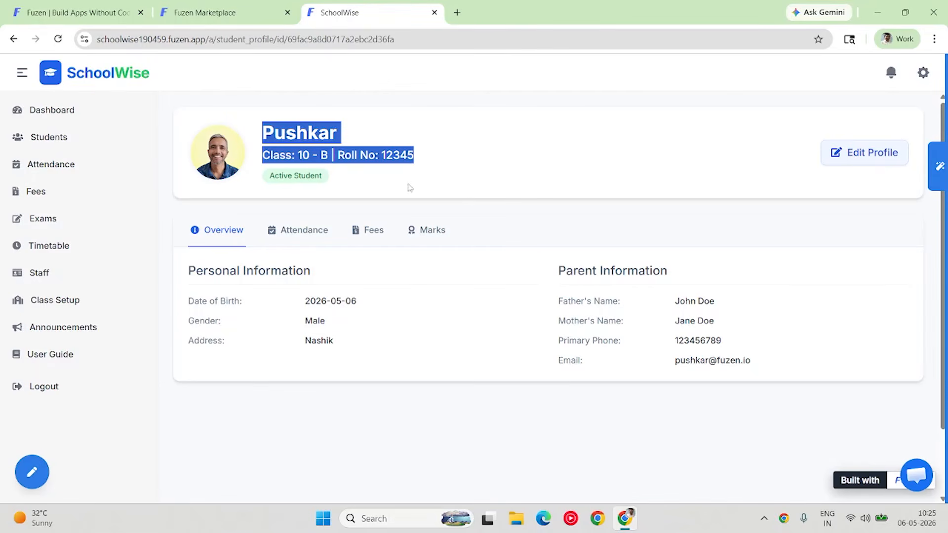
Edit the student's profile to use the suggested fuzenapps.com email address, save the changes and check the updated email.
click(845, 157)
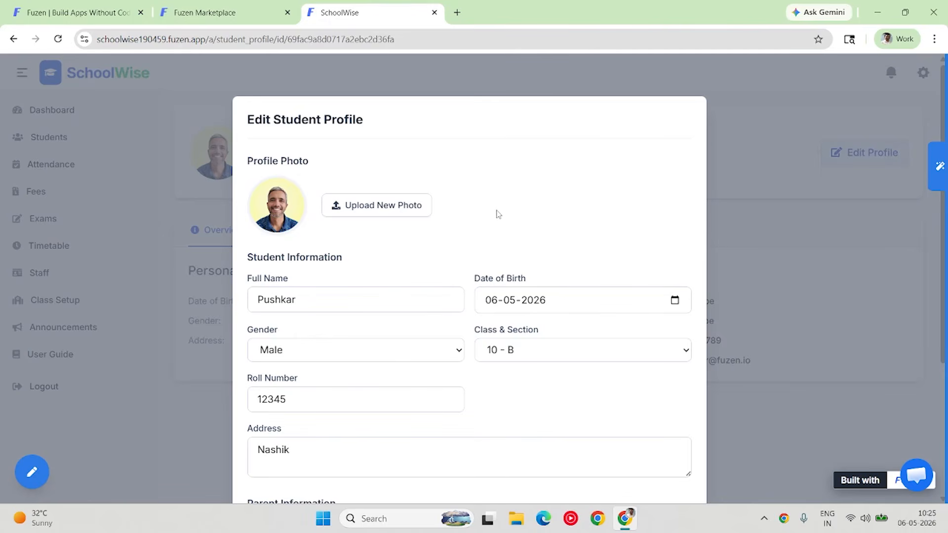
scroll(467, 227, down, 4)
drag(537, 401, 583, 406)
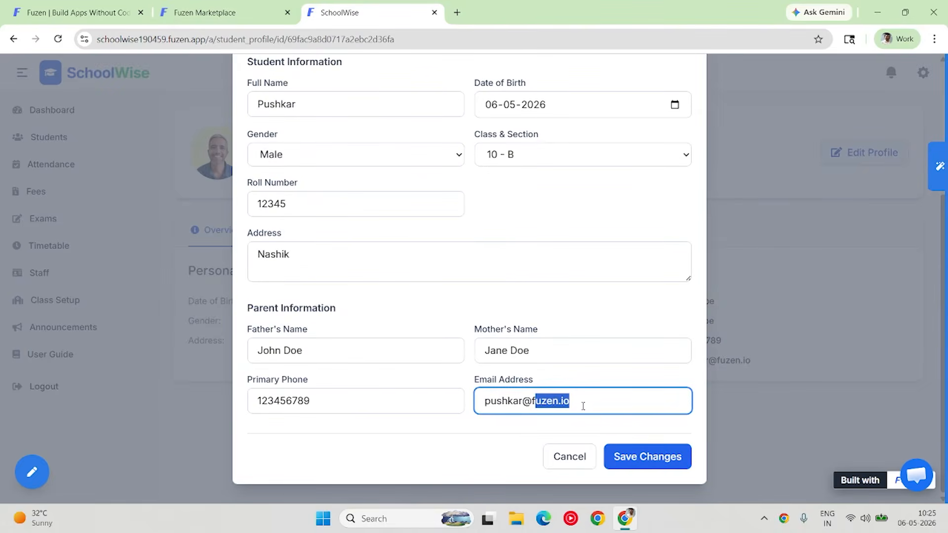
text(uzen)
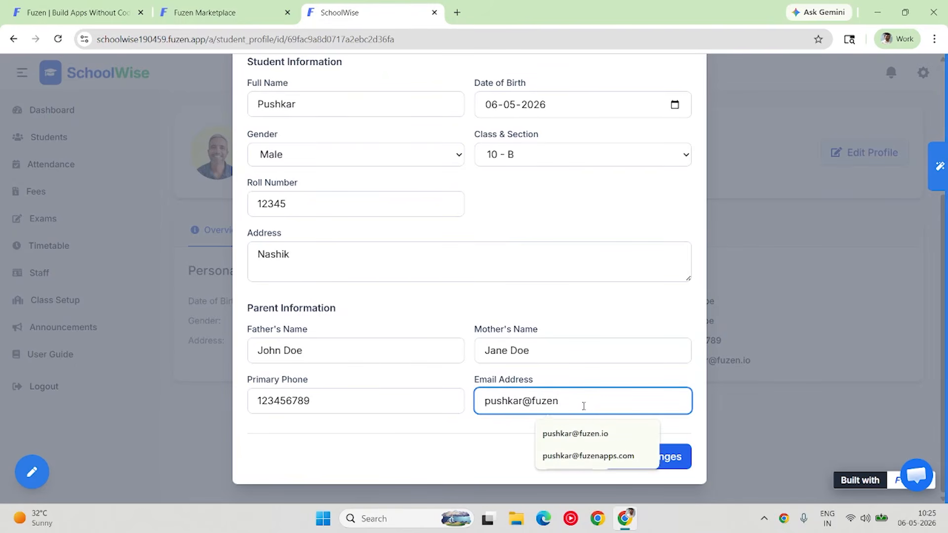
click(592, 455)
click(644, 459)
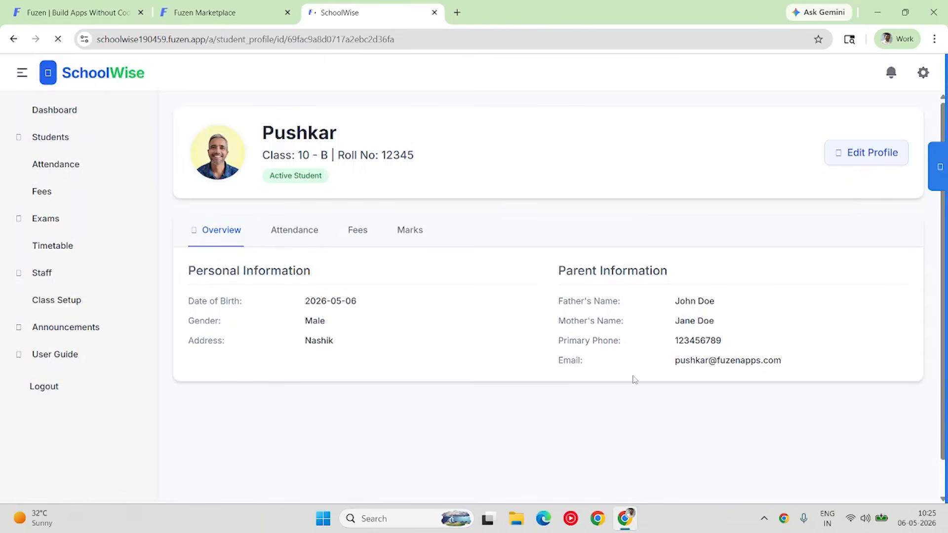
drag(669, 365, 837, 364)
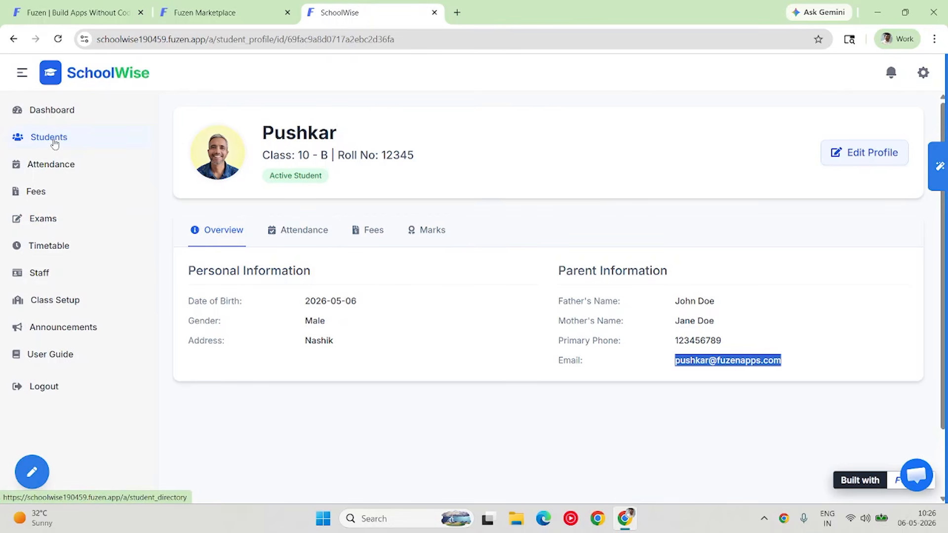
Delete the staff members of the test and Science departments from the staff directory.
click(35, 274)
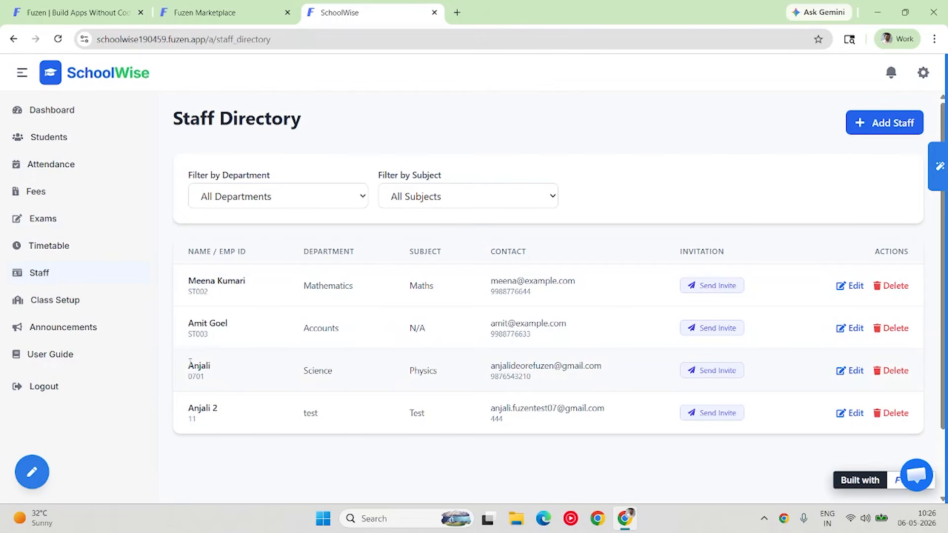
drag(187, 371, 789, 434)
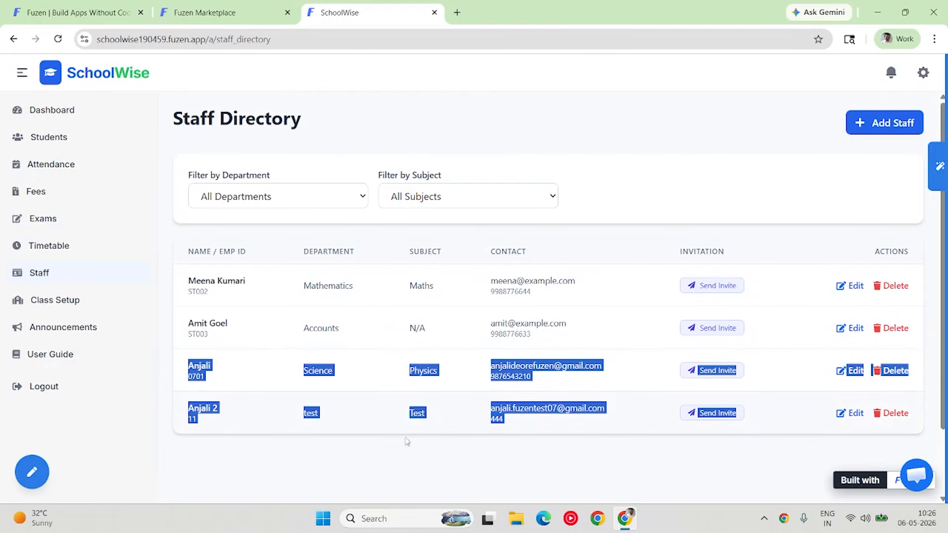
click(875, 445)
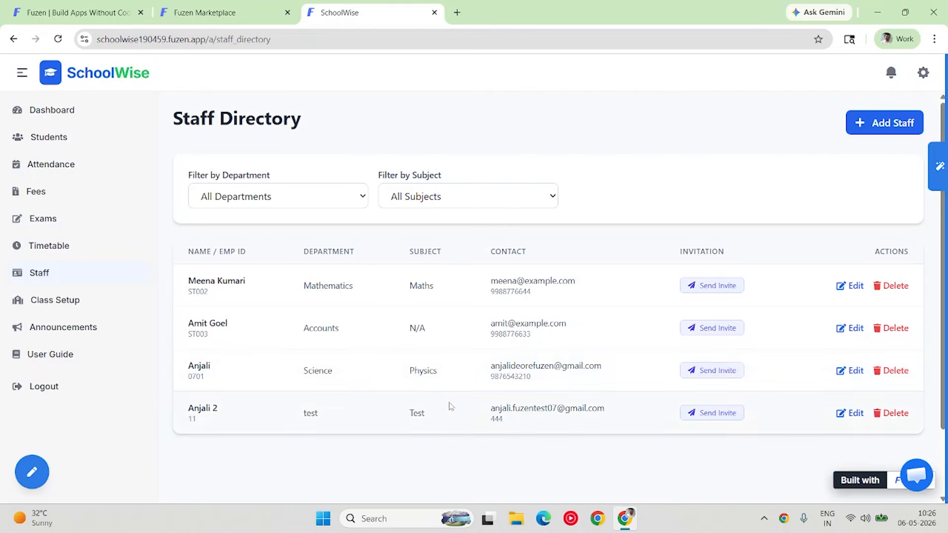
click(884, 414)
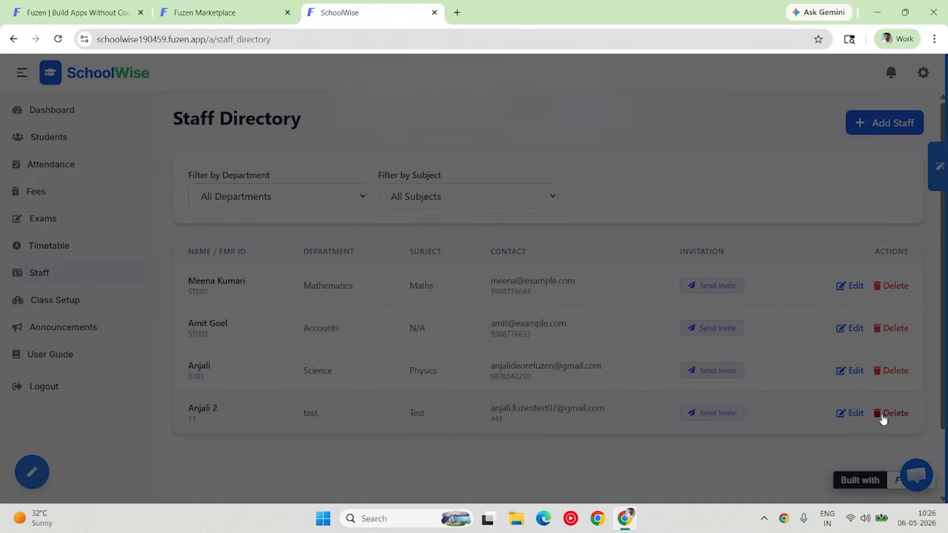
click(523, 117)
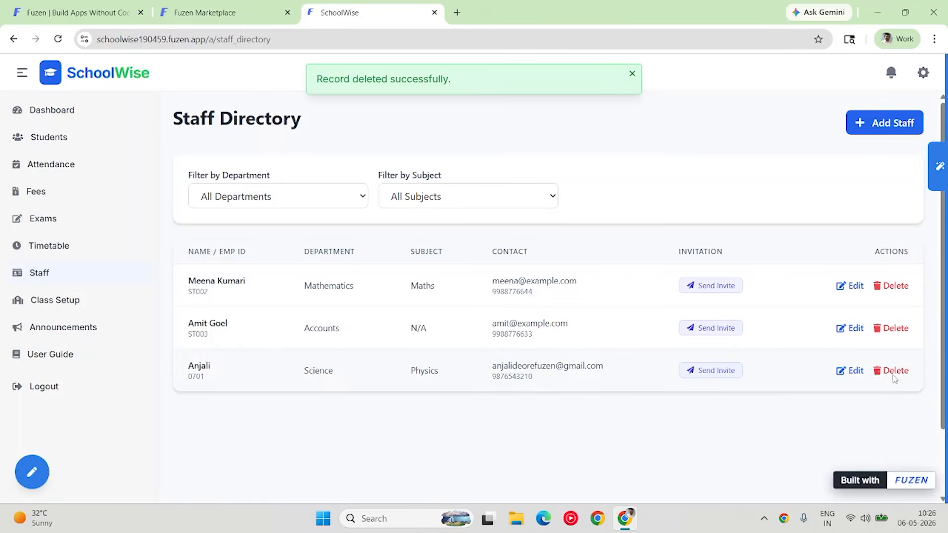
click(892, 374)
click(527, 116)
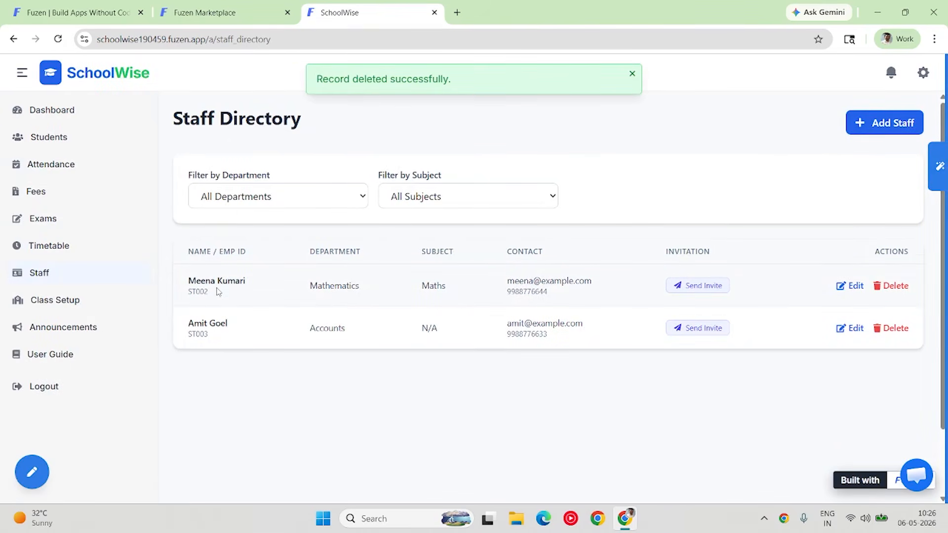
View the blank form for adding staff and the Accounts employee's edit form, closing each without saving.
click(879, 135)
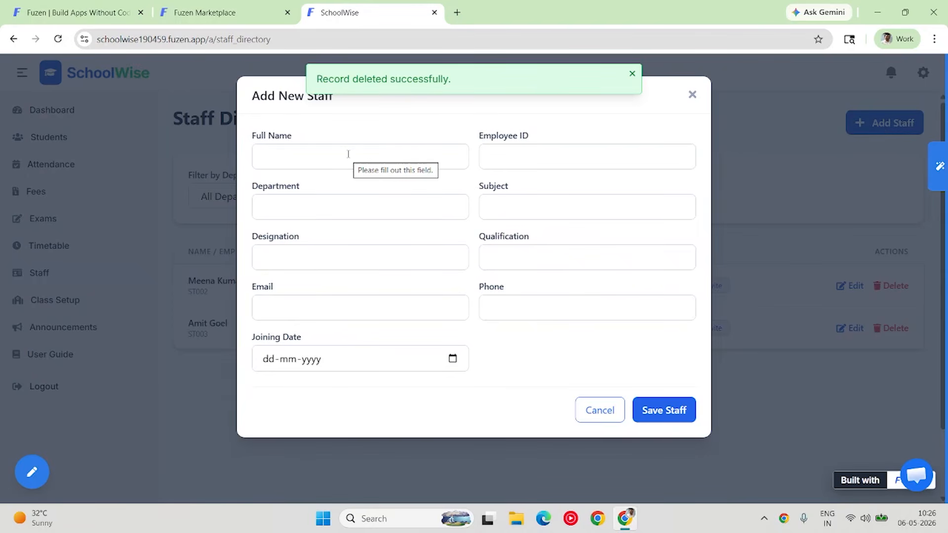
click(427, 151)
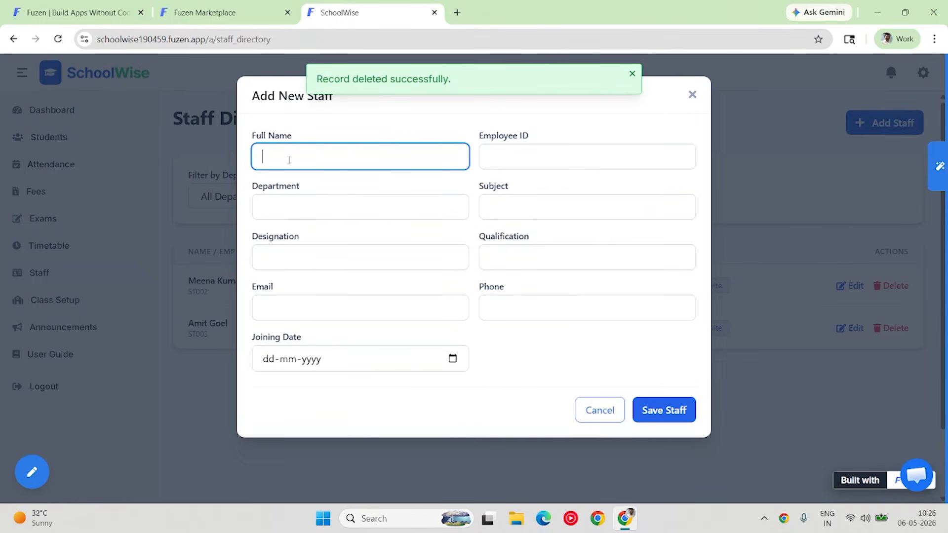
click(692, 95)
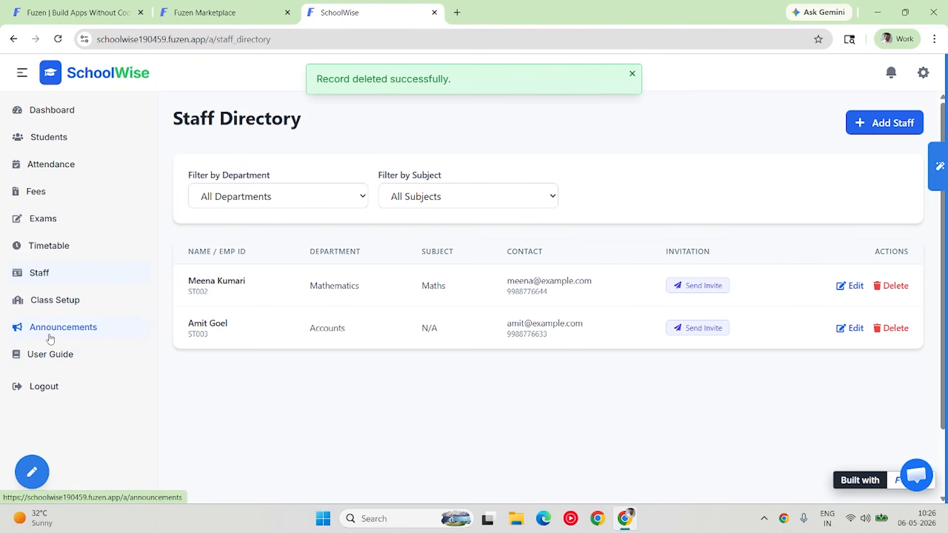
click(858, 330)
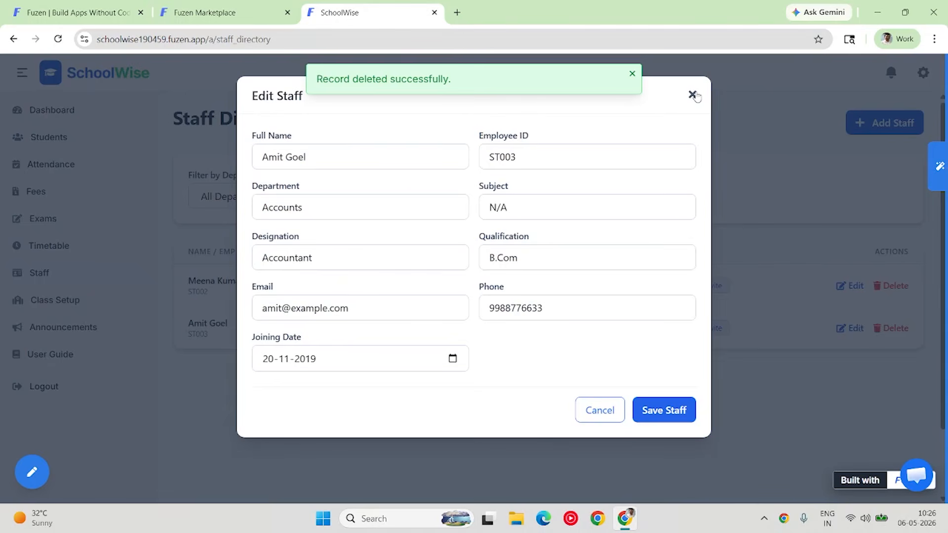
click(692, 94)
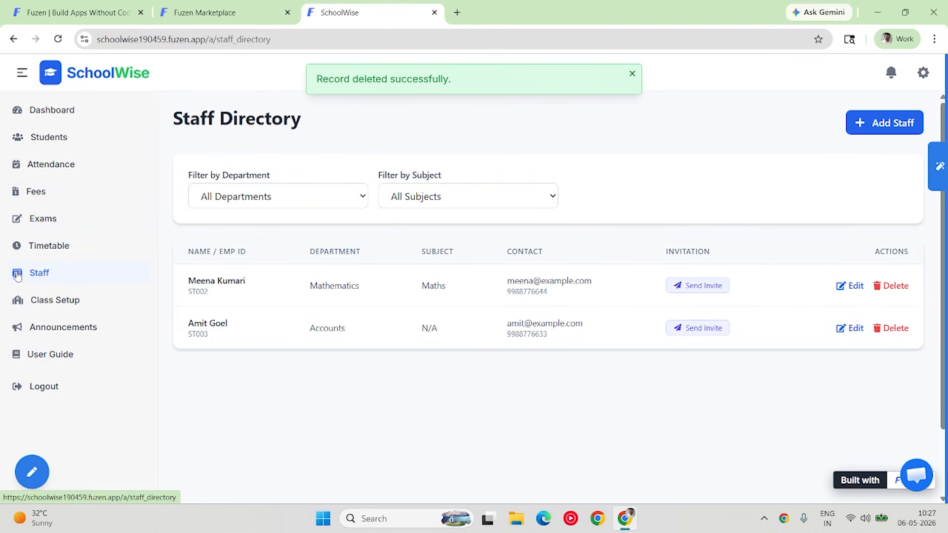
Show the weekly timetable for Class 9 - A and look over its periods and staff assignments.
click(32, 247)
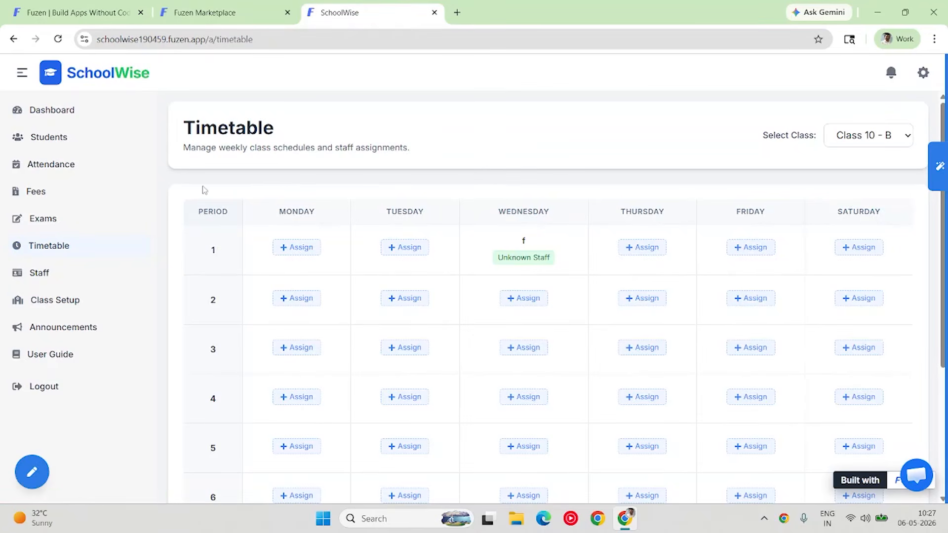
click(872, 138)
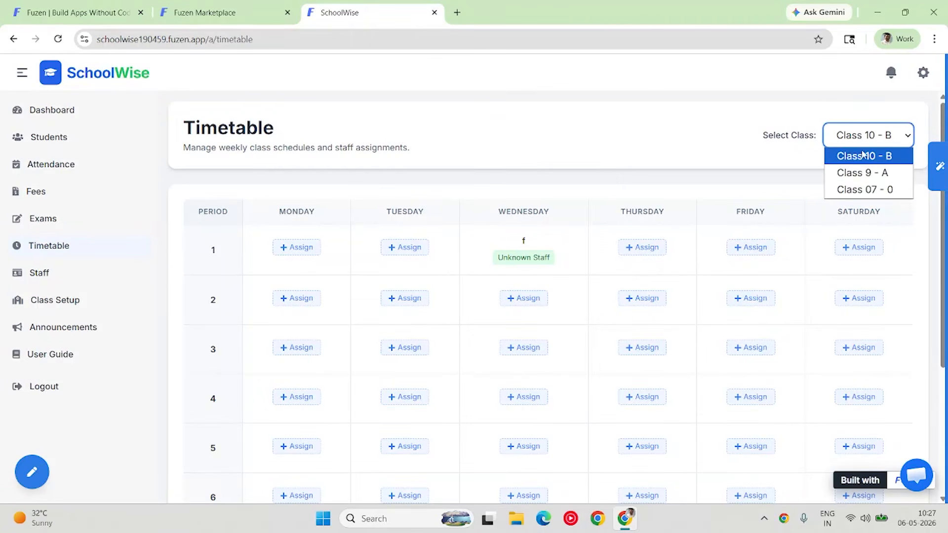
click(861, 173)
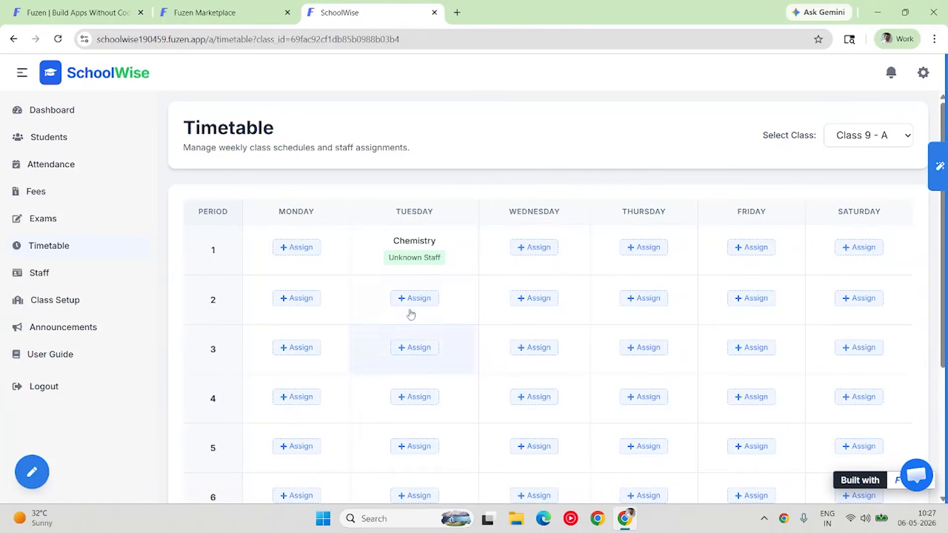
scroll(489, 311, down, 4)
scroll(244, 239, up, 4)
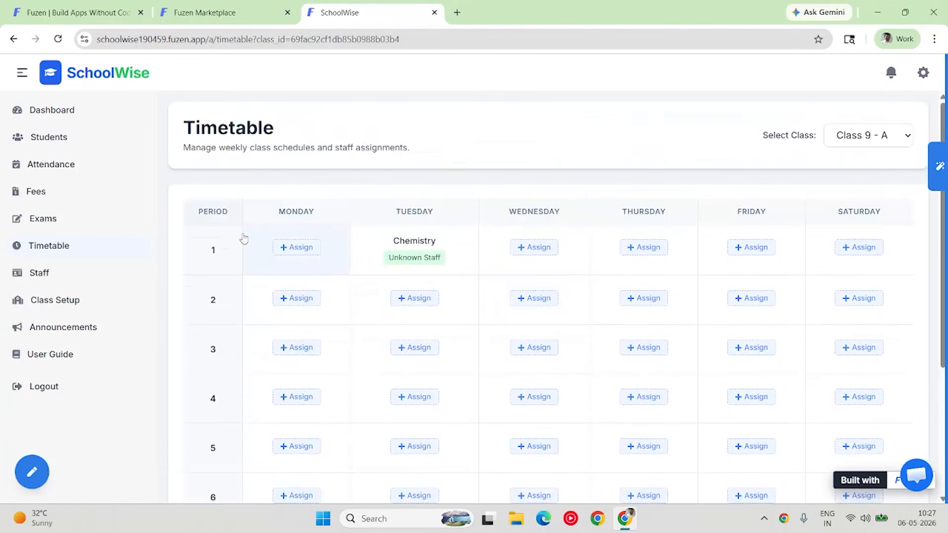
scroll(247, 327, down, 4)
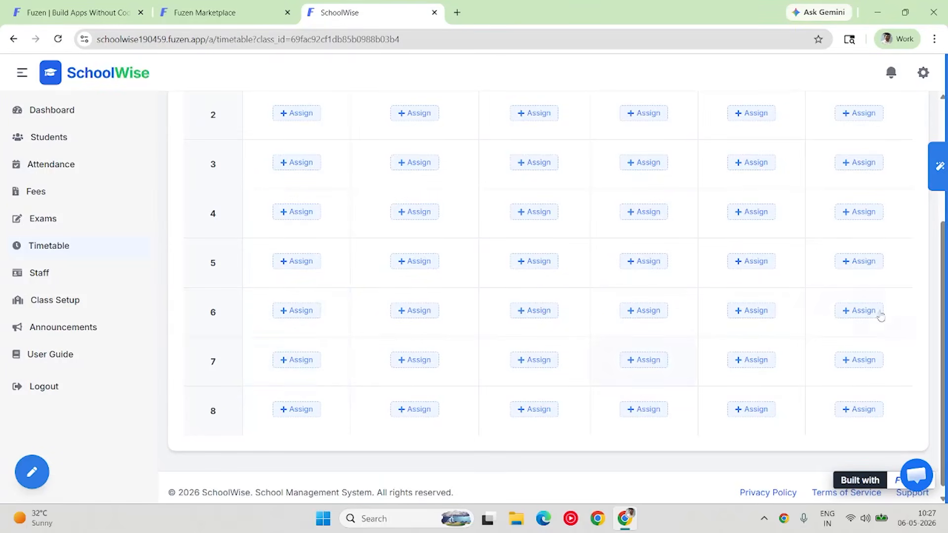
View the AI customization chat with its earlier fee collection request, and close it without sending a message.
click(934, 168)
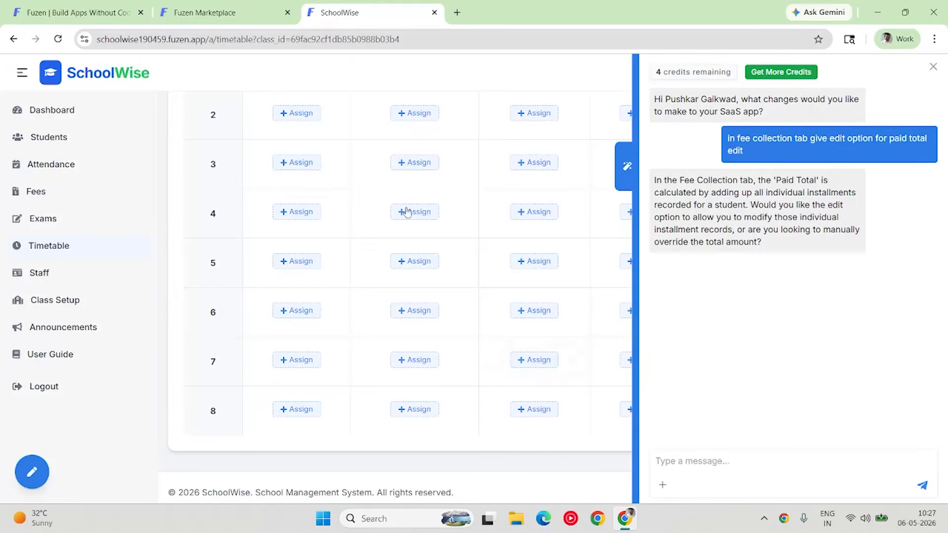
click(419, 281)
Assign History with the teacher marked N/A to Tuesday period 2 of the Class 9 - A timetable and save the assignment.
scroll(391, 374, up, 4)
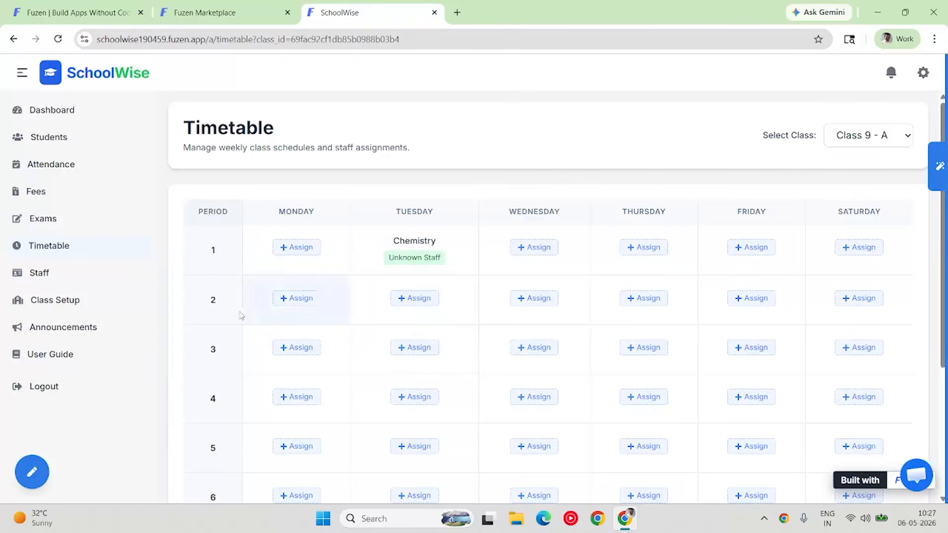
click(418, 300)
click(438, 169)
text(History)
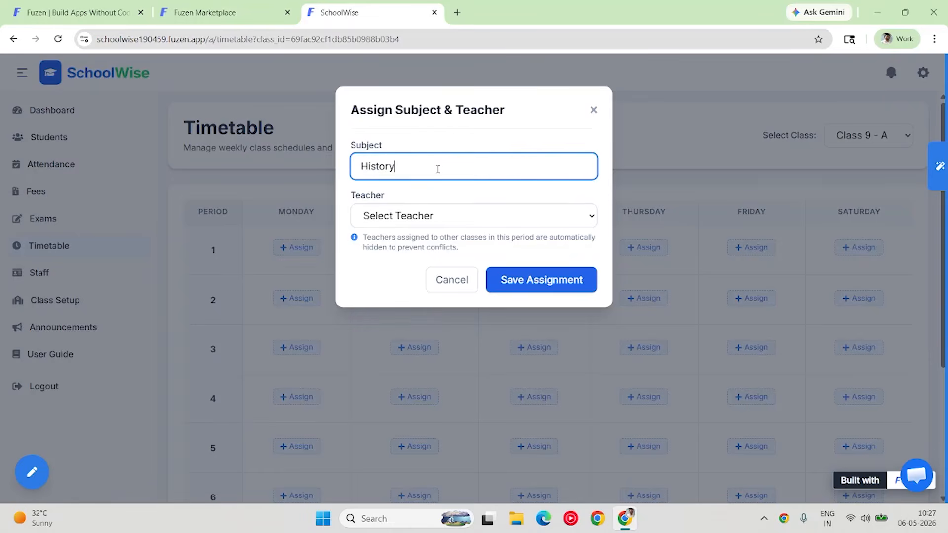
click(456, 217)
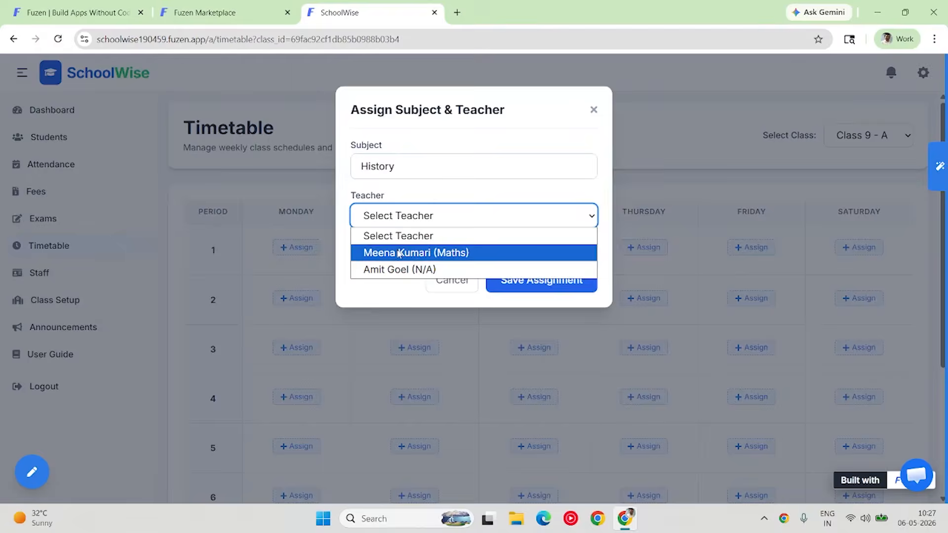
click(398, 269)
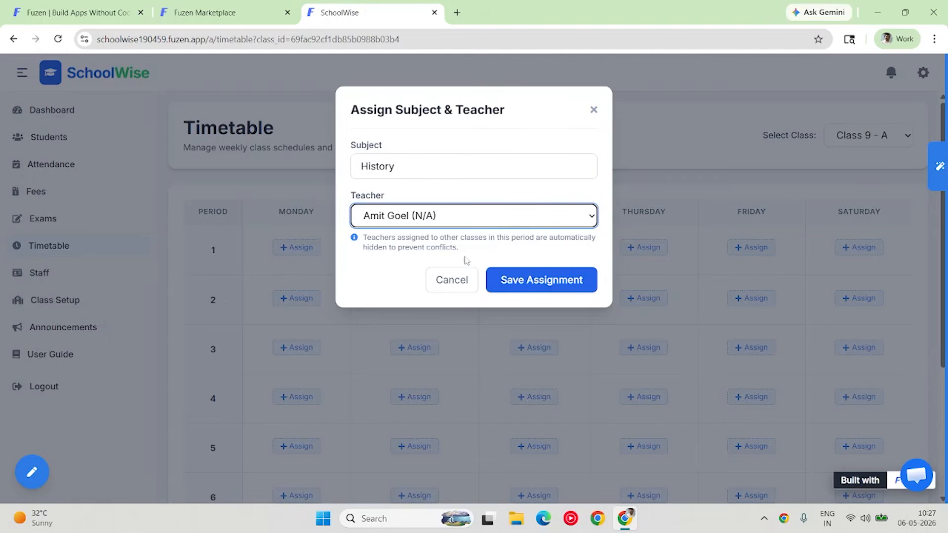
drag(404, 169, 344, 165)
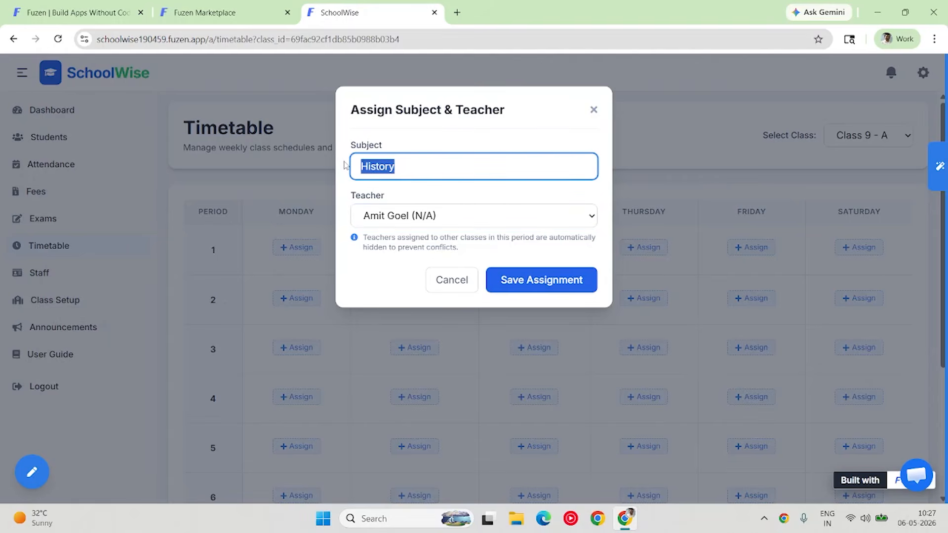
click(520, 282)
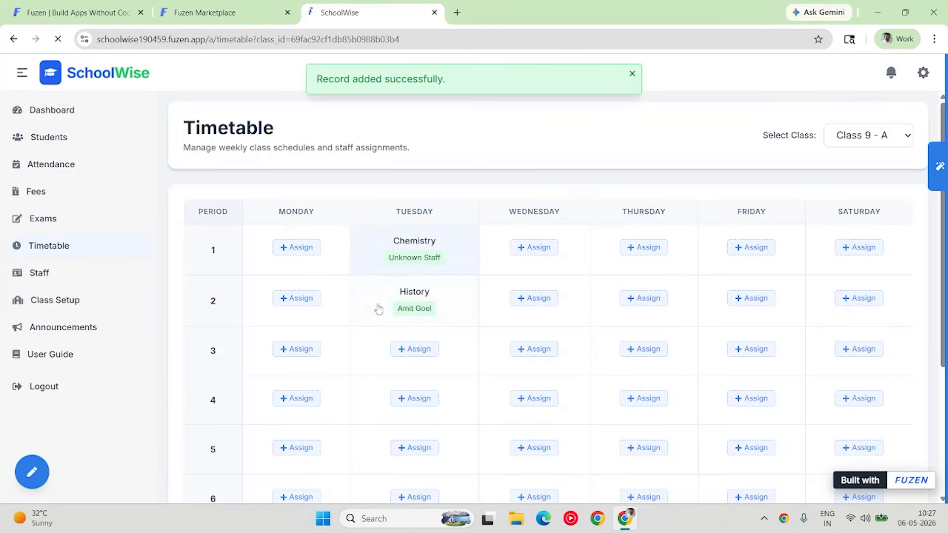
Set the teacher marked N/A for the Tuesday period 1 Chemistry class, save the assignment and check the timetable.
click(446, 247)
click(458, 225)
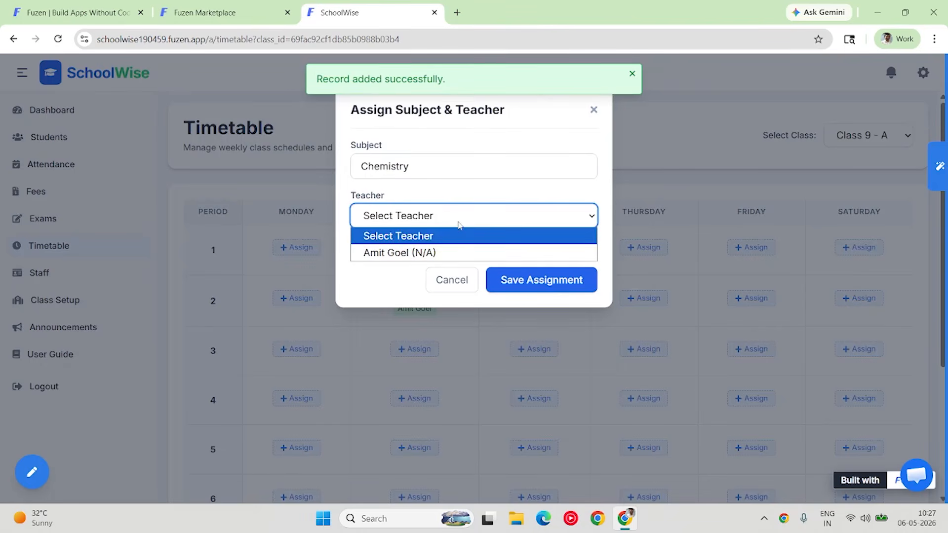
click(414, 252)
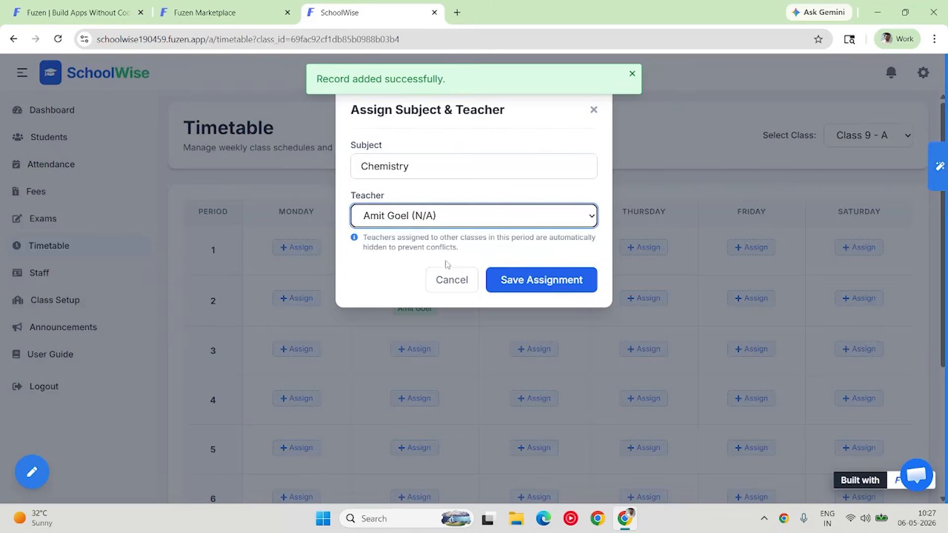
click(529, 282)
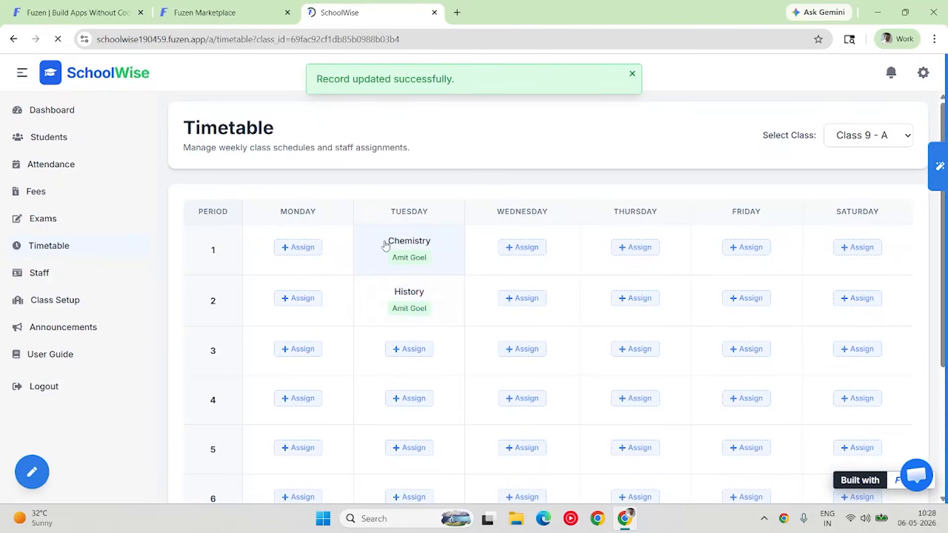
scroll(387, 247, down, 1)
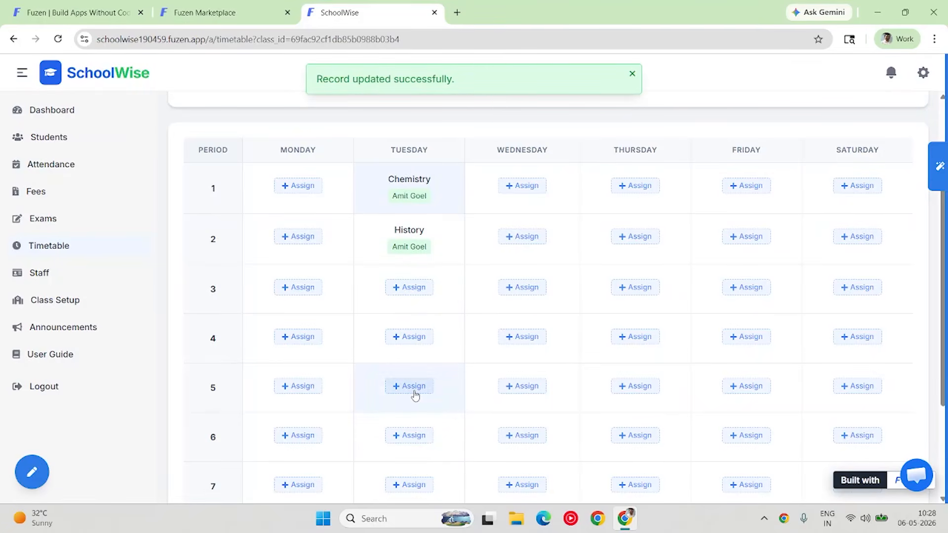
scroll(383, 395, up, 1)
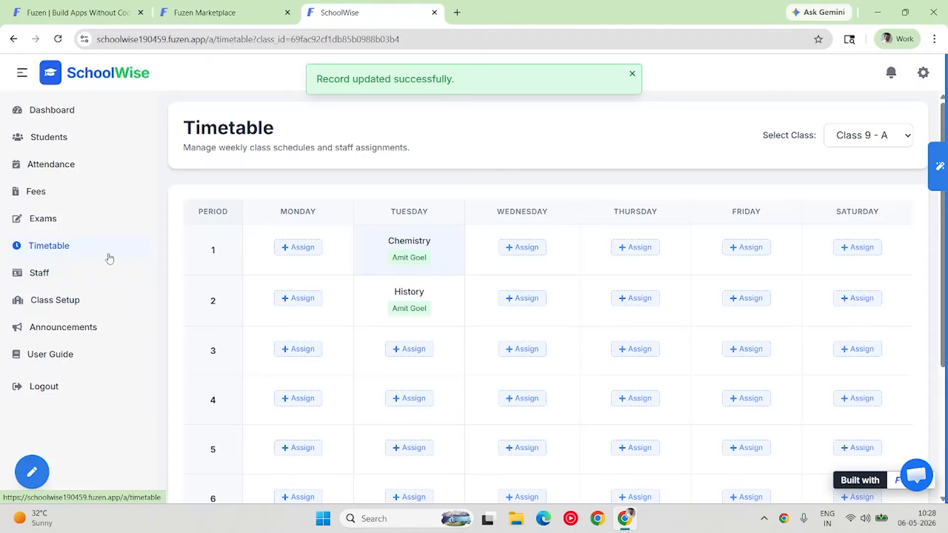
Load the exam marks entry grid for Mid Term 2024 and class 9 - A.
click(45, 226)
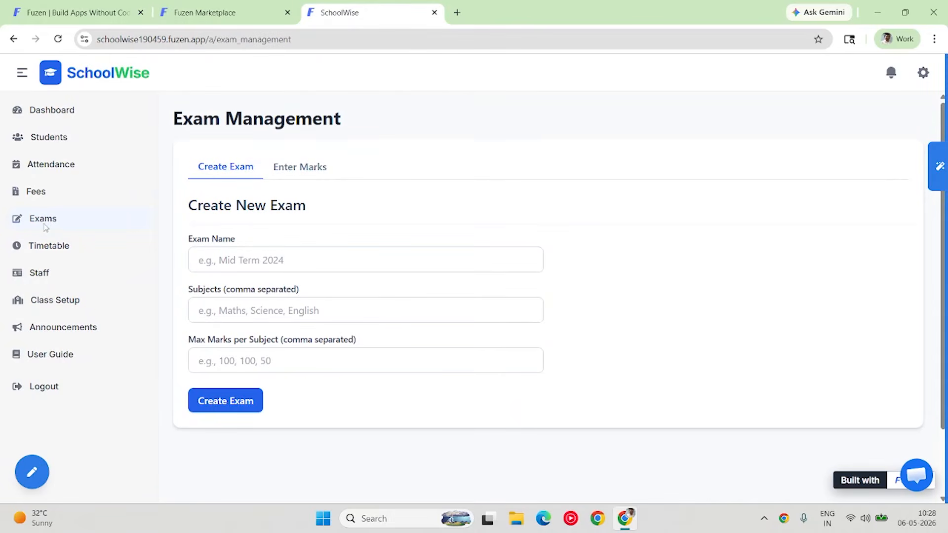
click(310, 171)
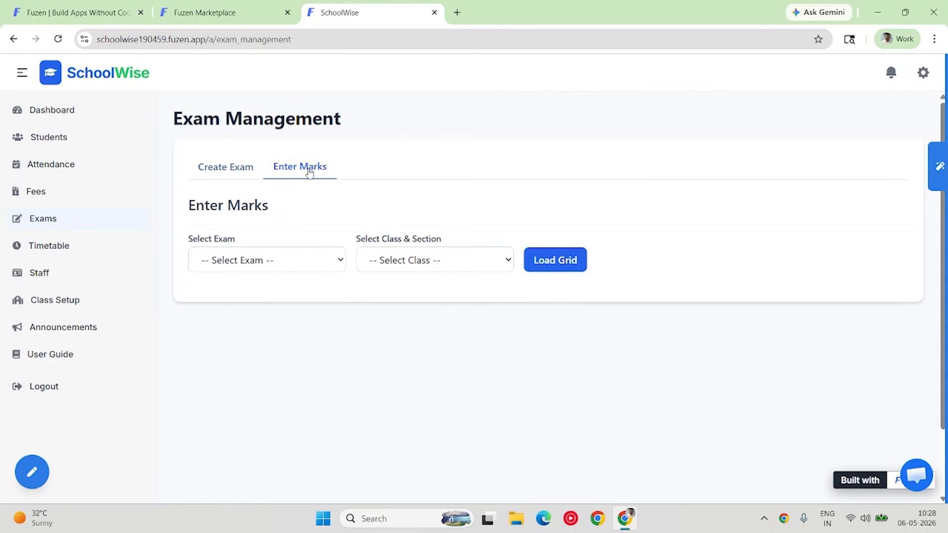
click(311, 260)
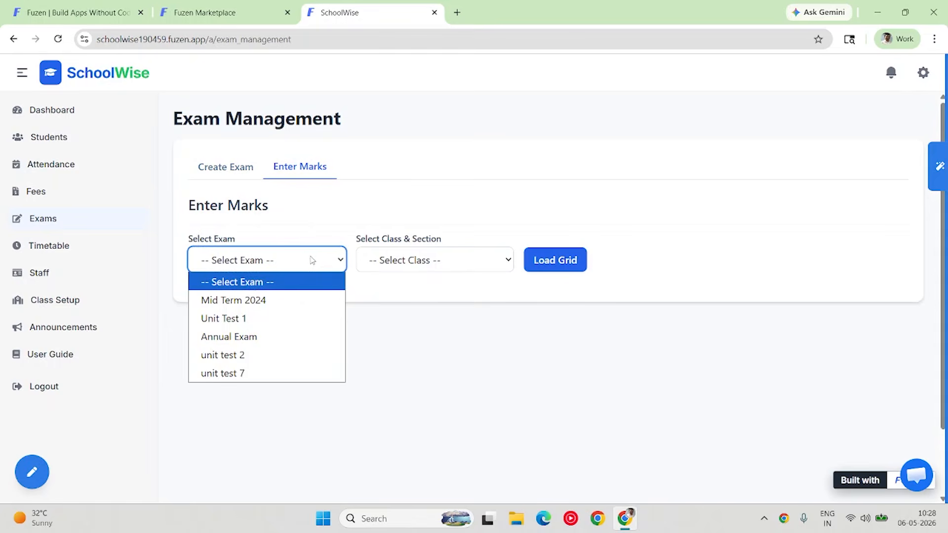
click(267, 301)
click(411, 265)
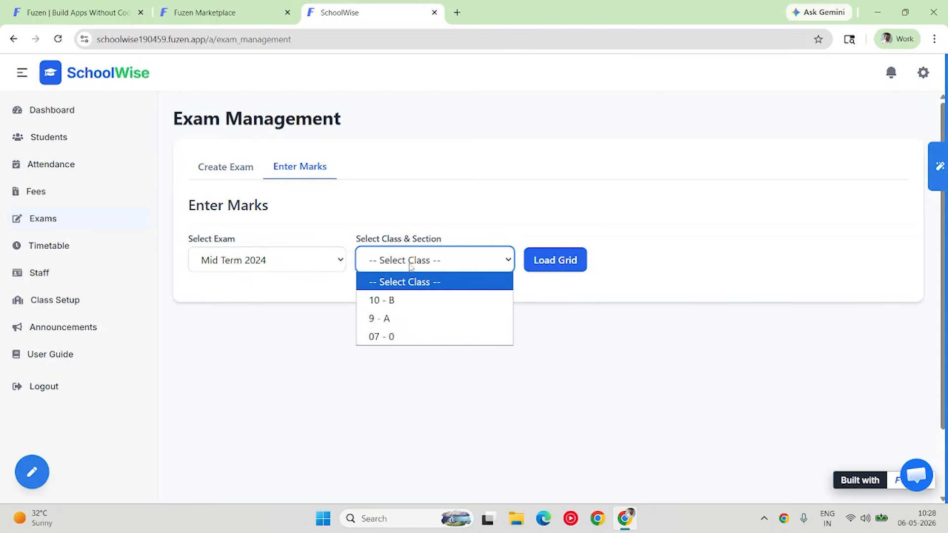
click(399, 319)
click(553, 267)
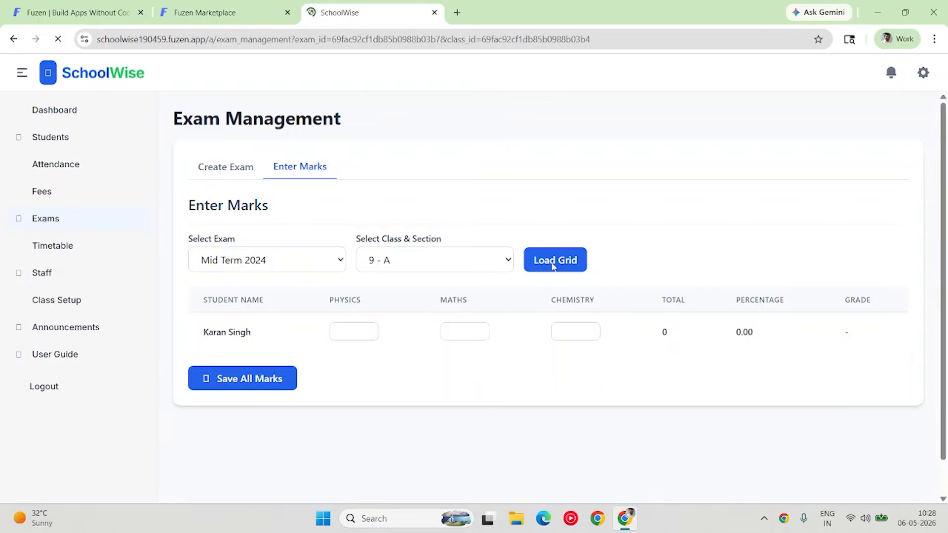
Switch the Mid Term 2024 marks grid to class 10 - B and load it.
click(381, 261)
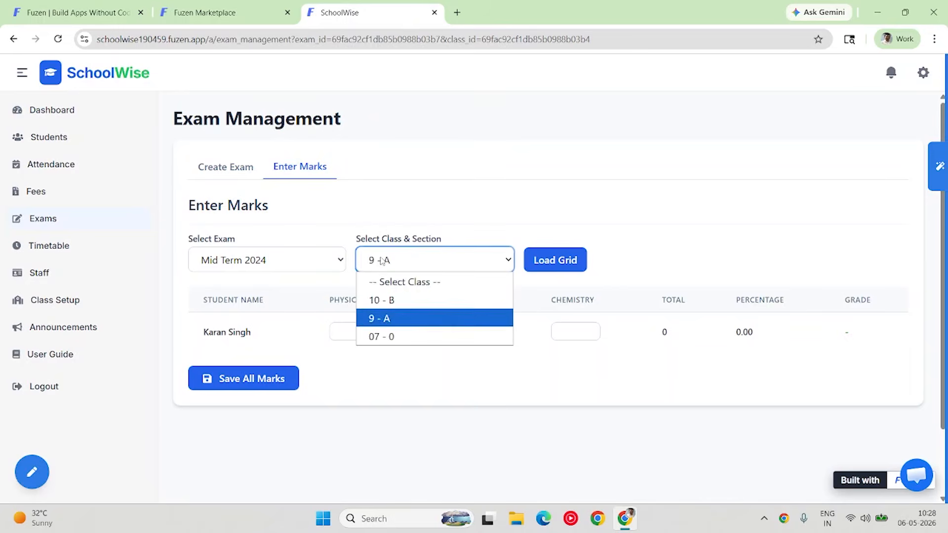
click(394, 300)
click(562, 267)
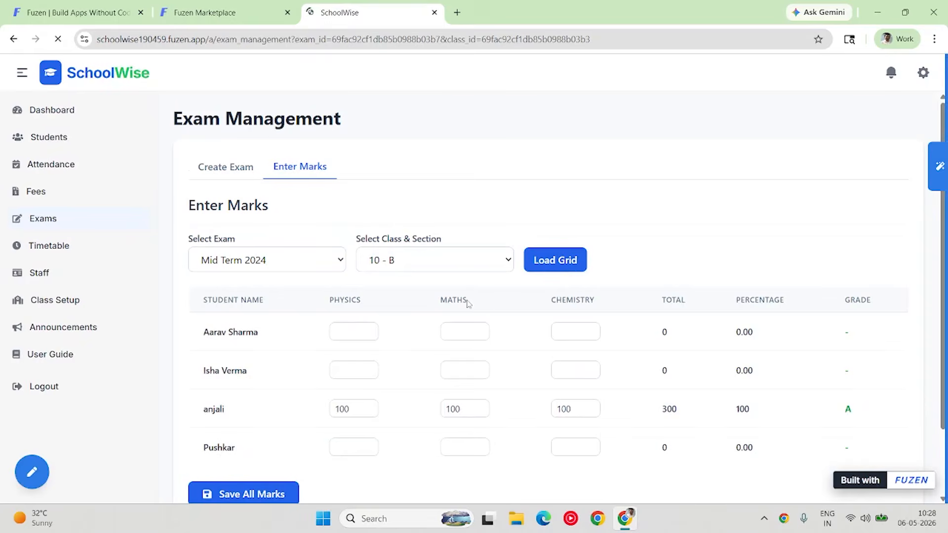
Enter marks of 50 in Physics, 60 in Maths and 70 in Chemistry for the last listed student and save all marks.
scroll(444, 303, down, 2)
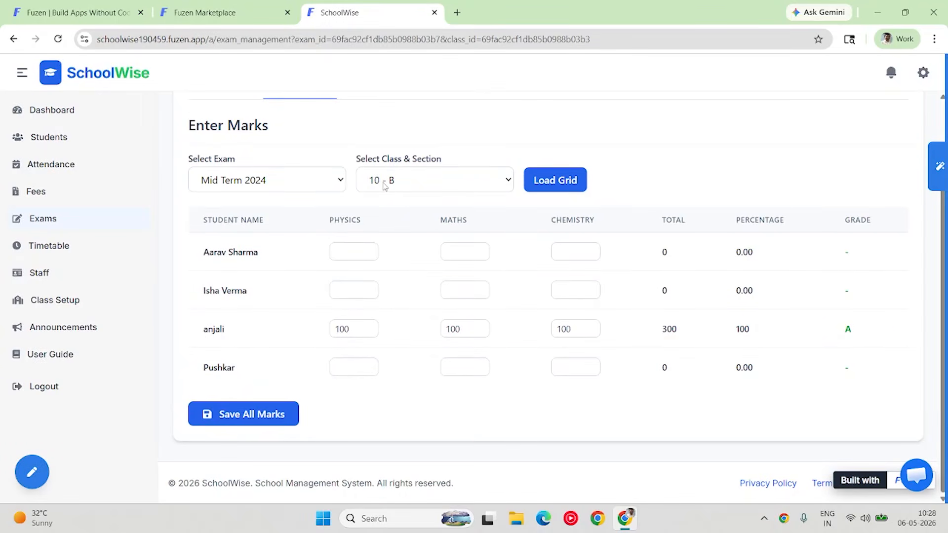
click(347, 368)
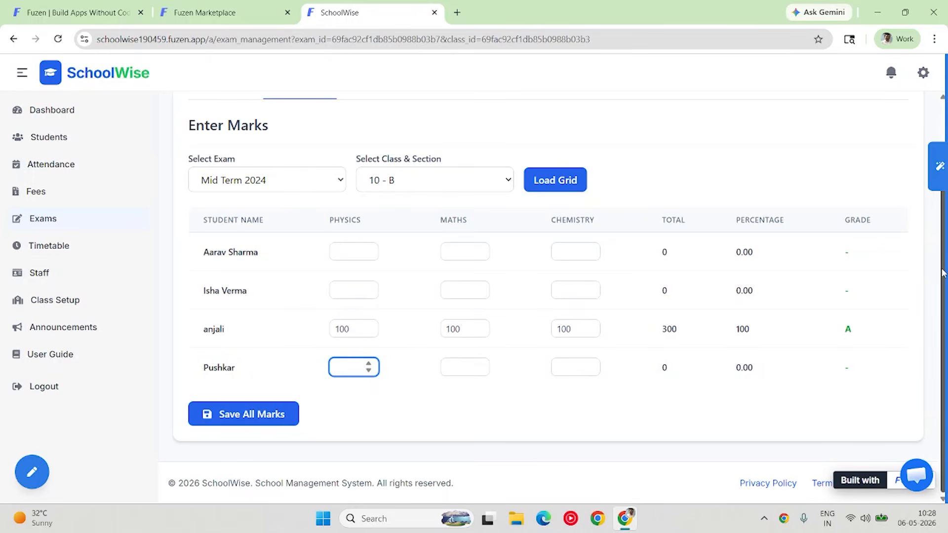
text(50)
key(Tab)
text(60)
key(Tab)
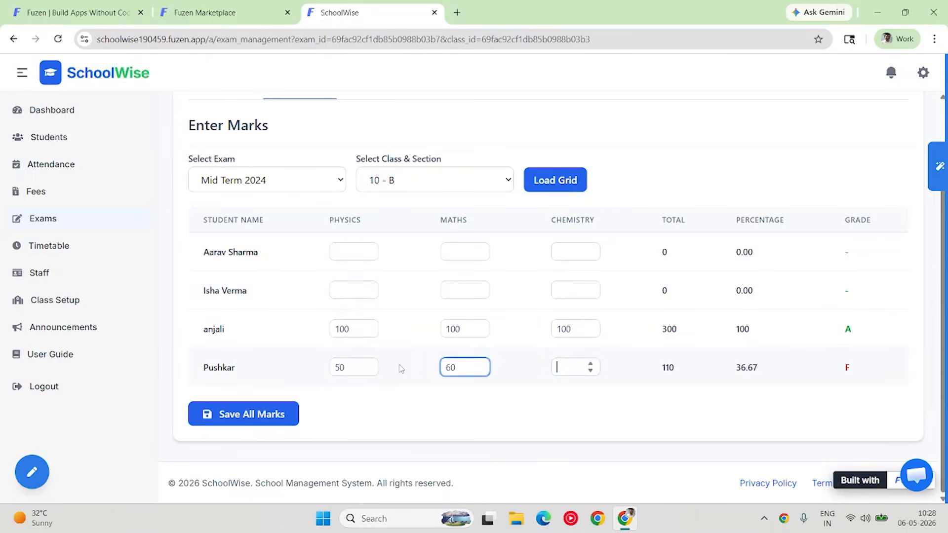
text(70)
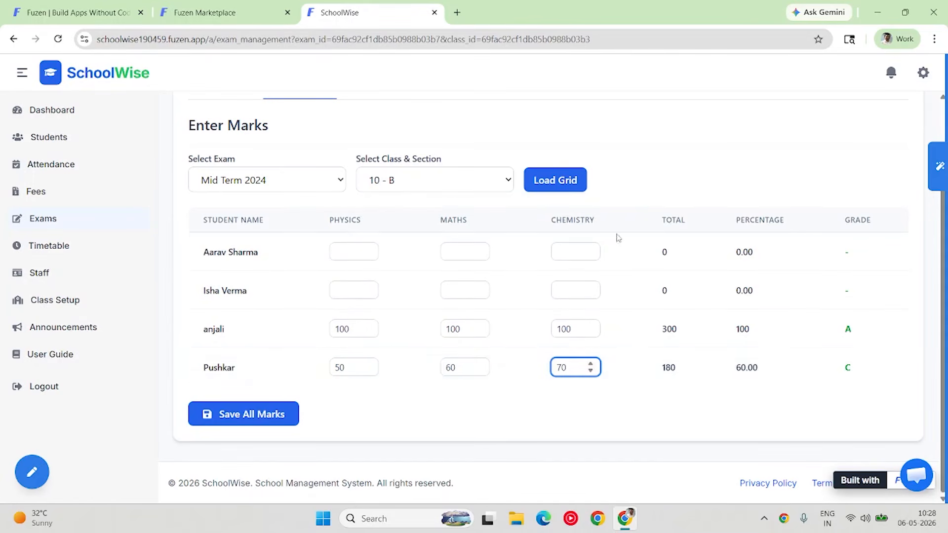
click(267, 427)
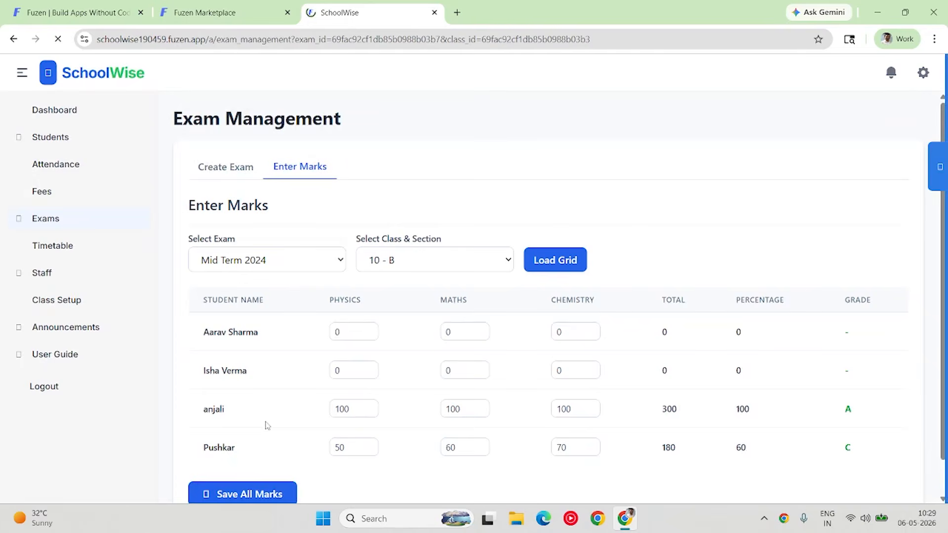
Review the saved marks for class 10 - B, the available class choices and the grid's subject columns.
scroll(266, 425, down, 1)
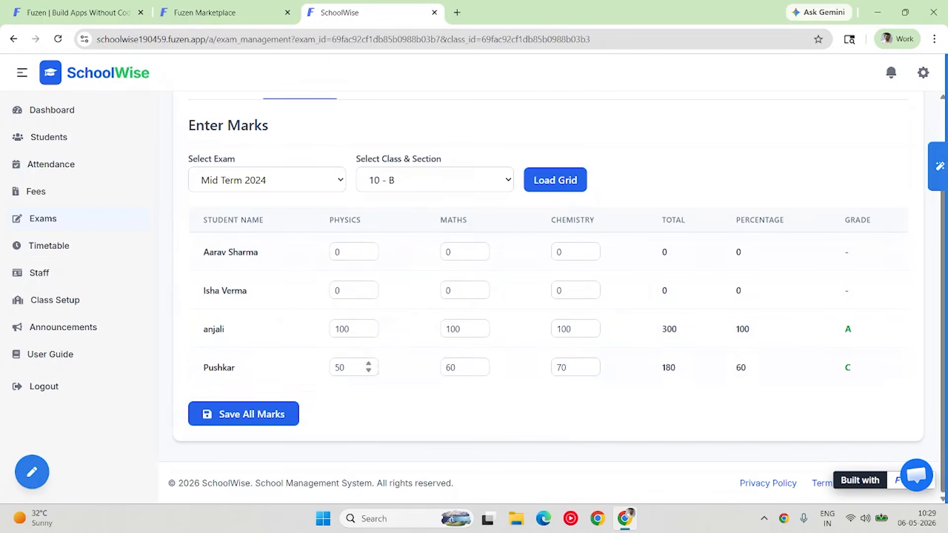
click(351, 367)
click(421, 186)
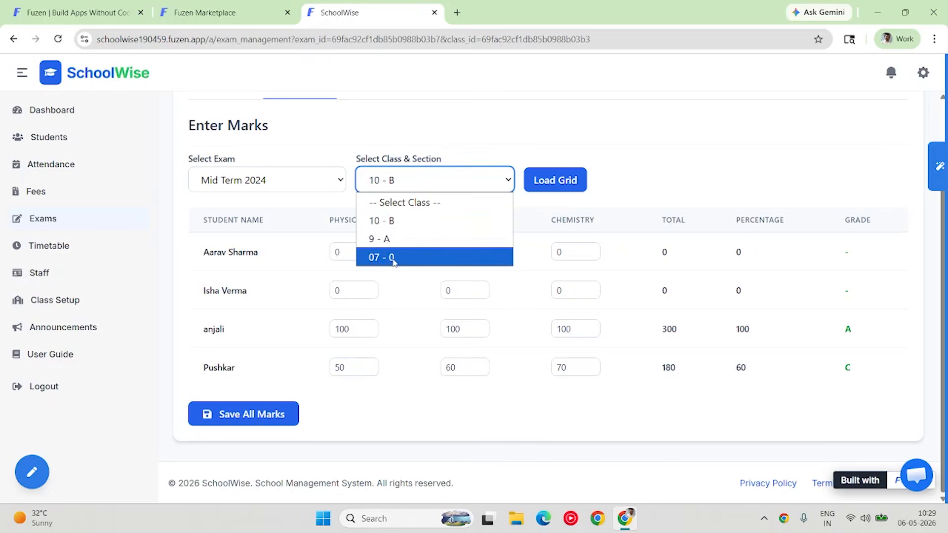
click(674, 133)
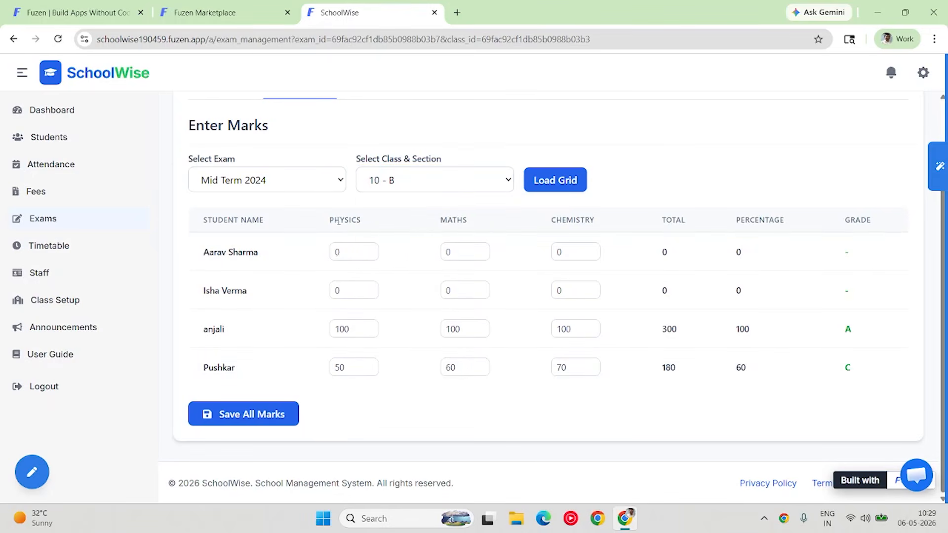
drag(334, 220, 596, 213)
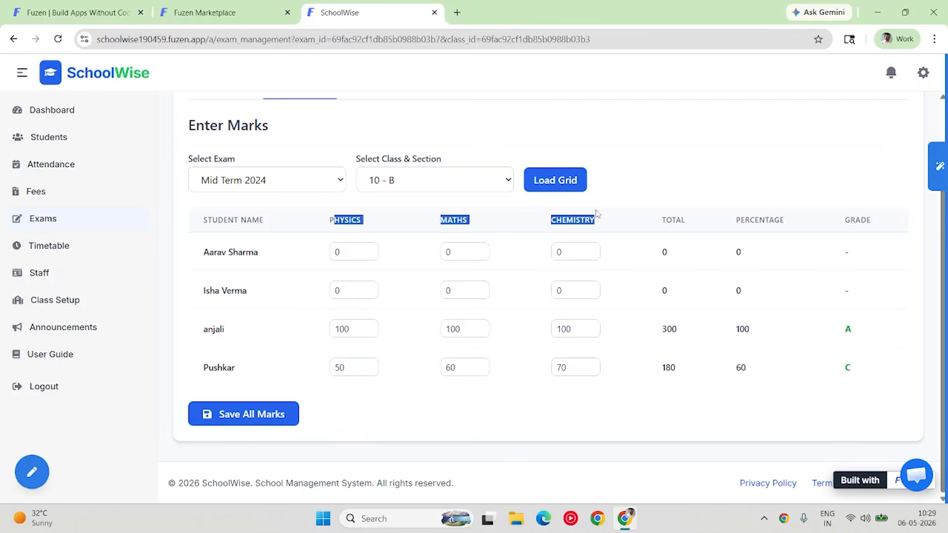
Show the AI customization option on the marks page and look over the exam management page again.
mouse_move(946, 153)
click(938, 166)
scroll(339, 366, up, 2)
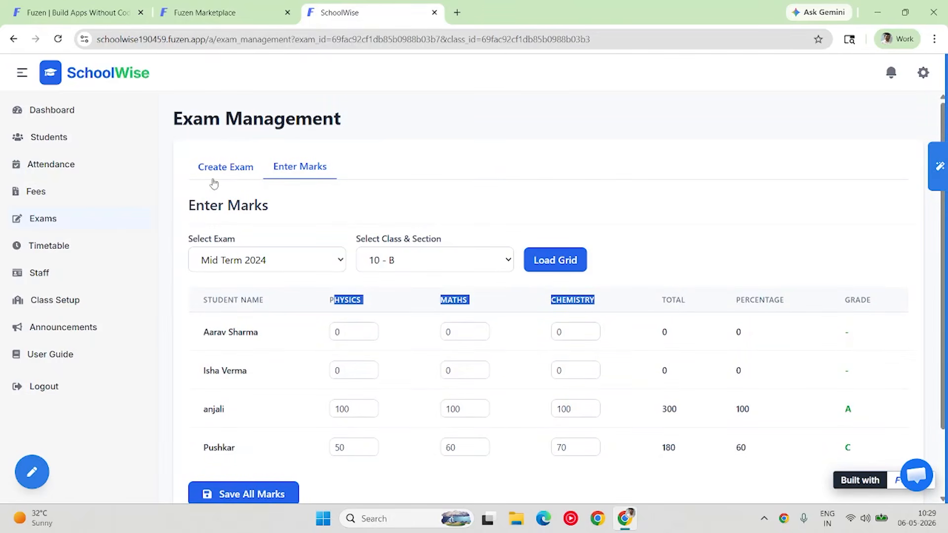
scroll(417, 276, down, 1)
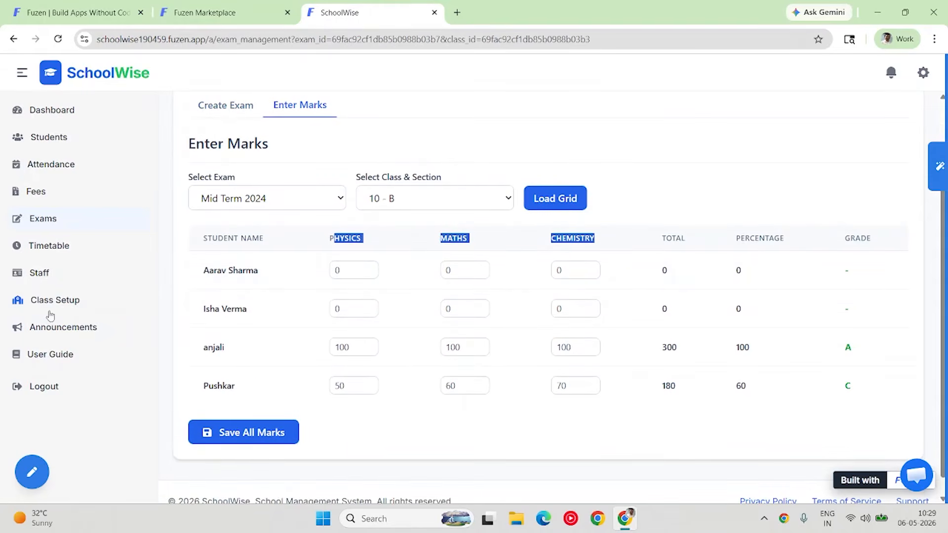
View the fee structure and the fee collection status of all students in fee management.
click(35, 195)
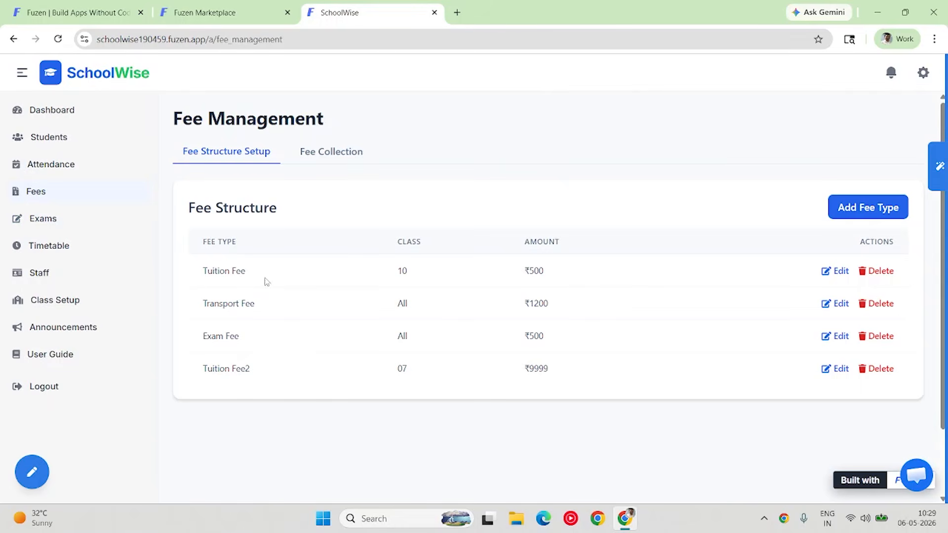
click(325, 157)
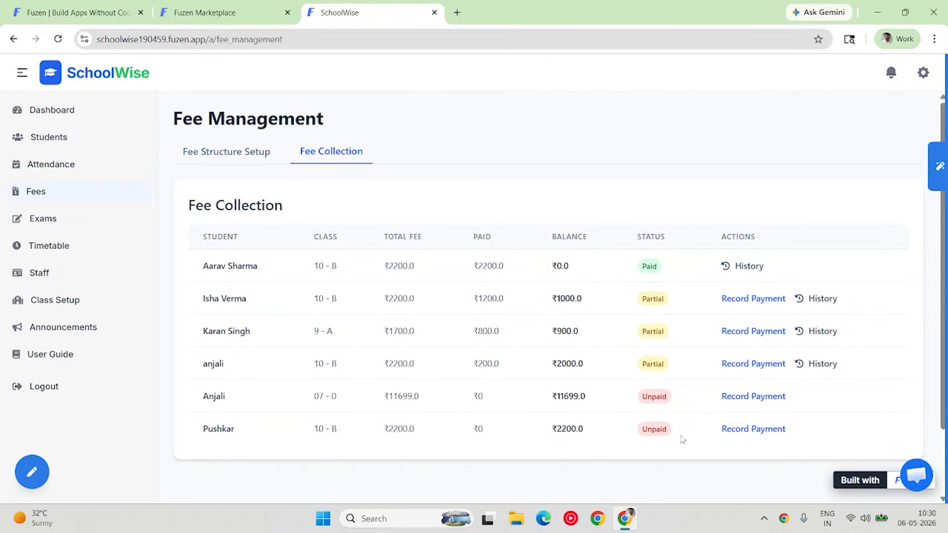
View the blank payment installment form for the last listed student and close it without saving.
click(750, 435)
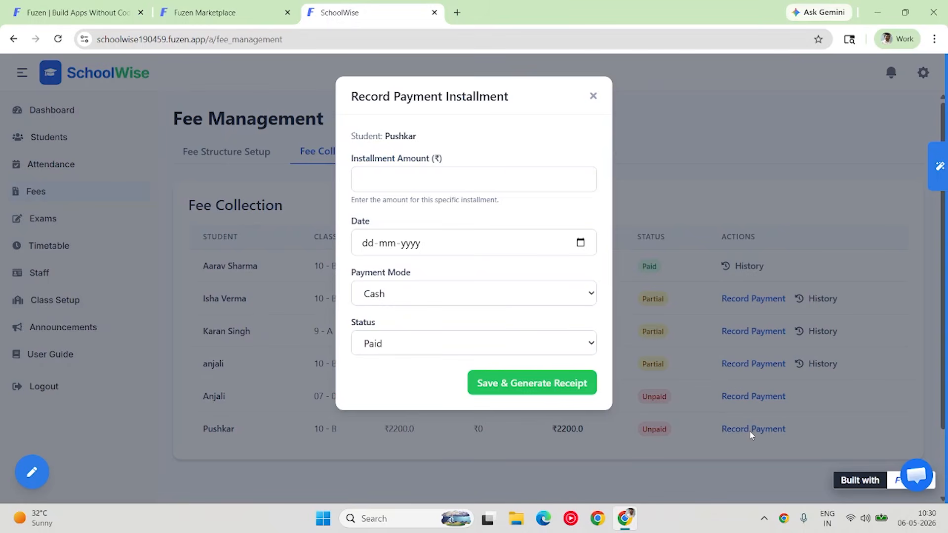
click(442, 178)
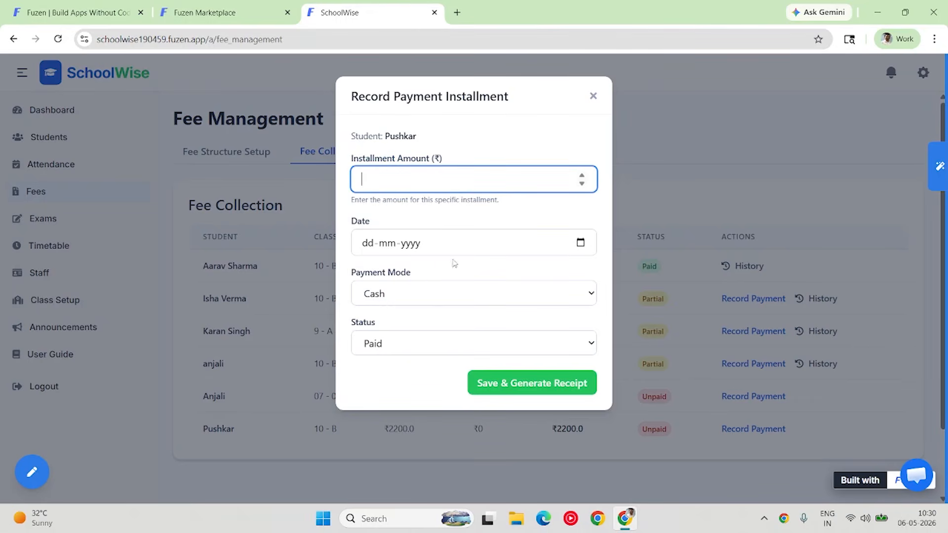
click(594, 97)
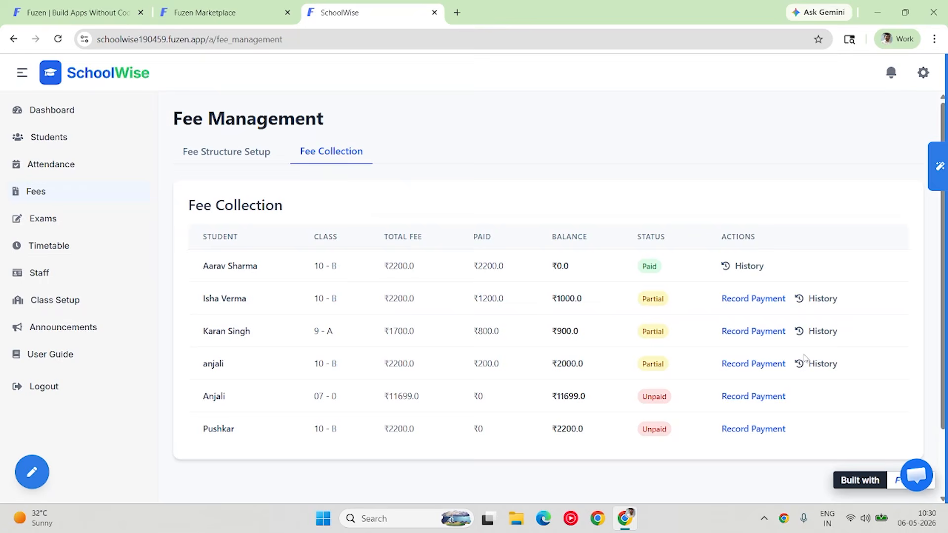
View the payment history of the fourth listed student in fee collection and close it.
click(808, 365)
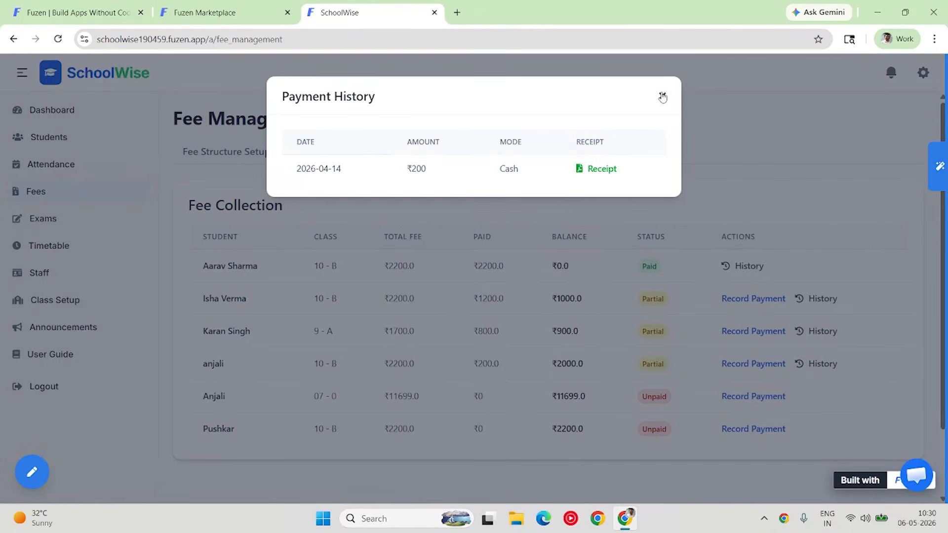
click(662, 97)
Load the attendance sheet for Class 10 - B on 06-05-2026.
click(43, 170)
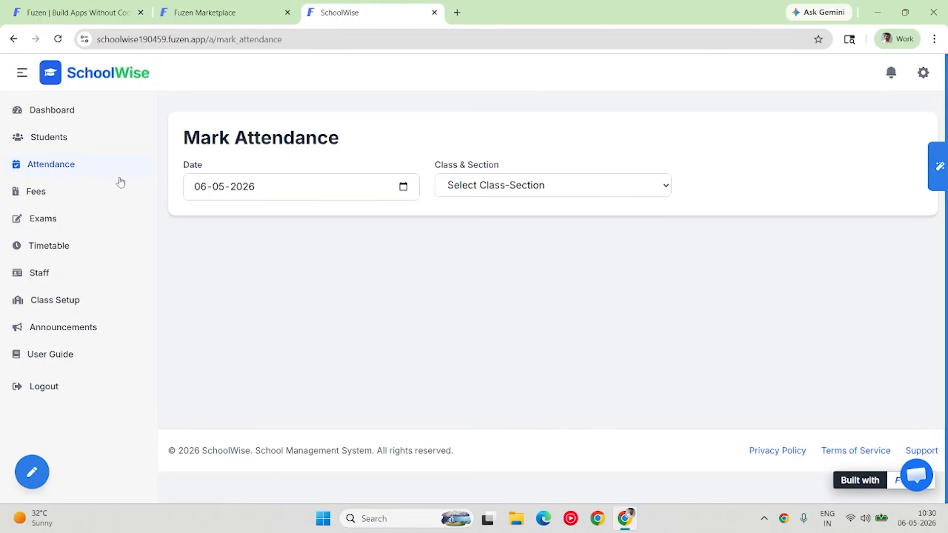
click(403, 188)
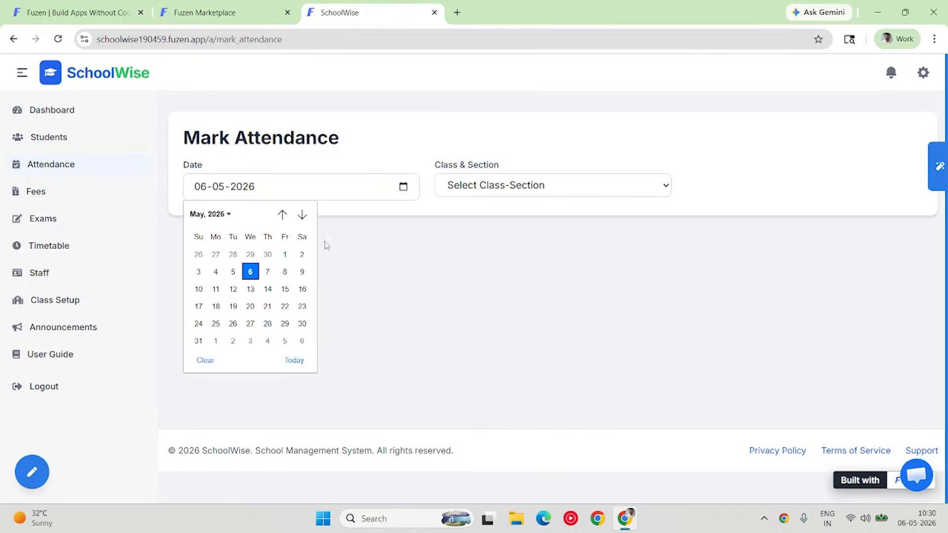
click(250, 272)
click(580, 194)
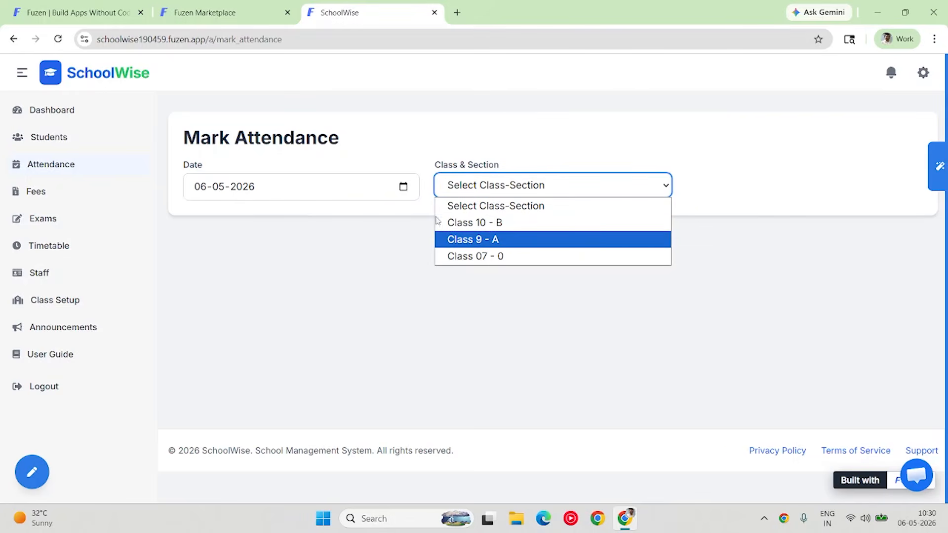
click(467, 226)
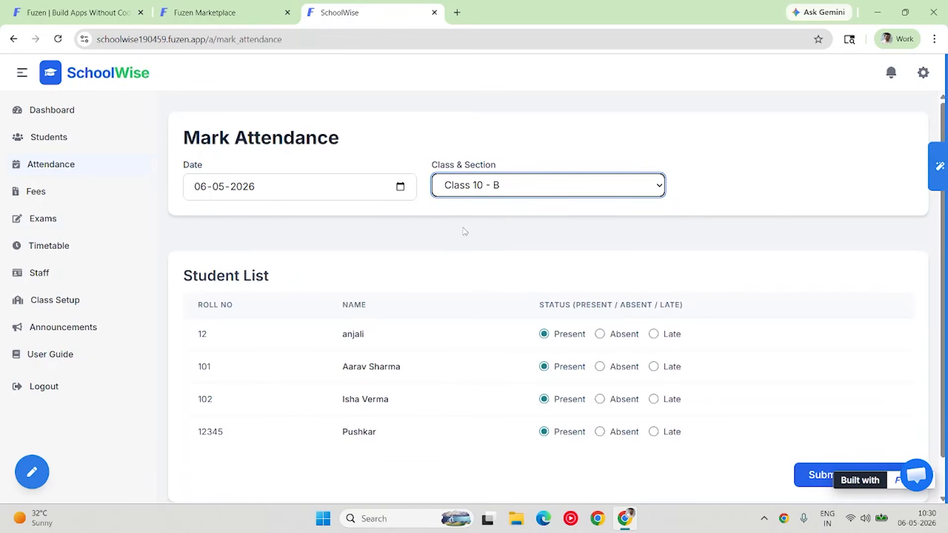
Mark the second listed student Absent and the third Late, and submit the class attendance.
scroll(335, 295, down, 1)
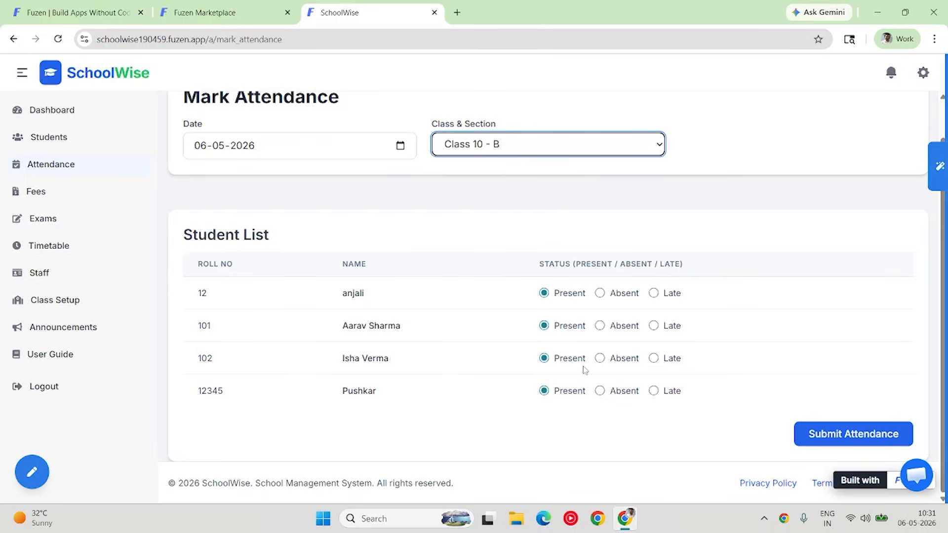
click(601, 328)
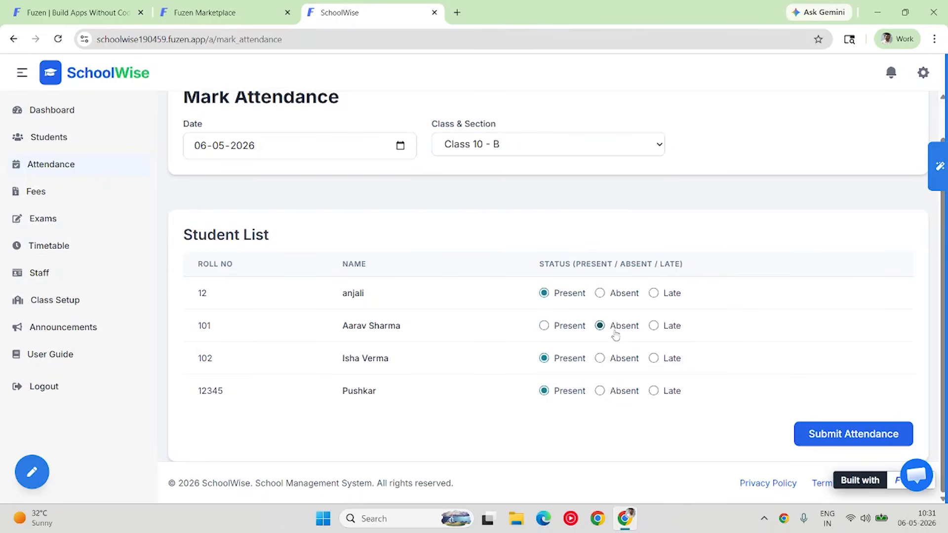
click(653, 358)
click(820, 441)
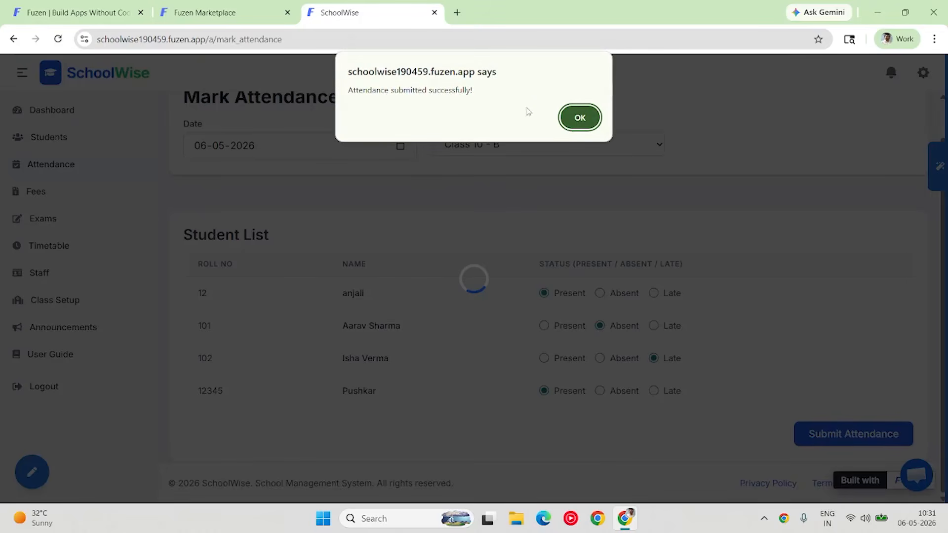
click(579, 117)
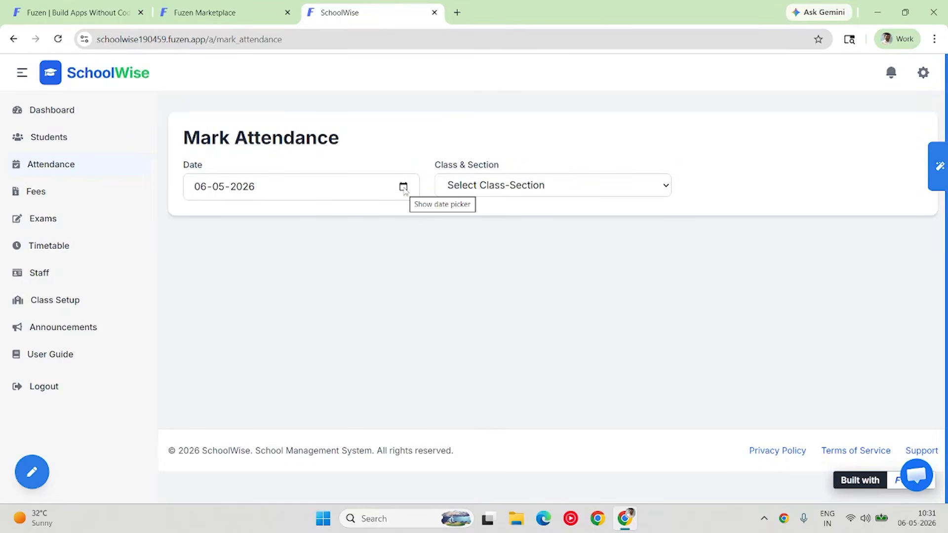
Reload the Class 10 - B attendance for 06-05-2026 and check the submitted statuses.
click(508, 187)
click(506, 220)
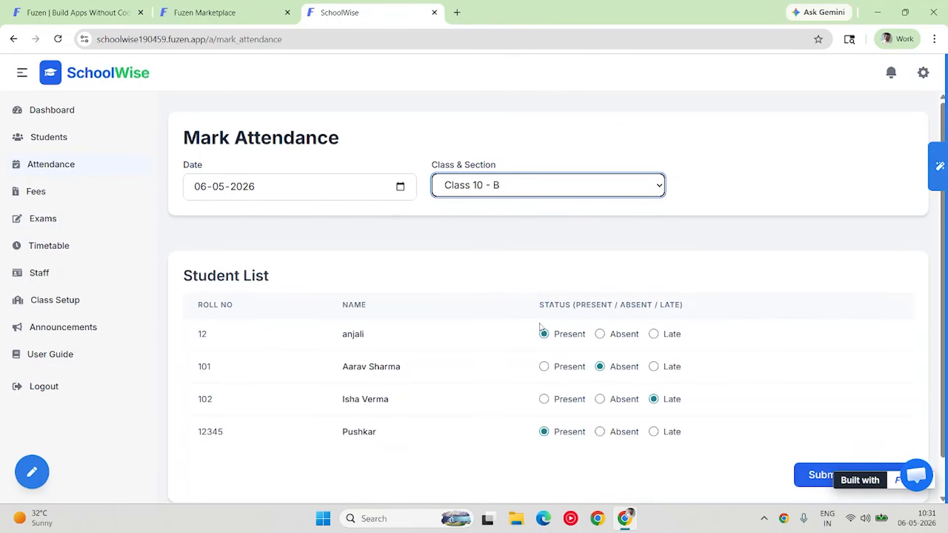
scroll(543, 331, down, 1)
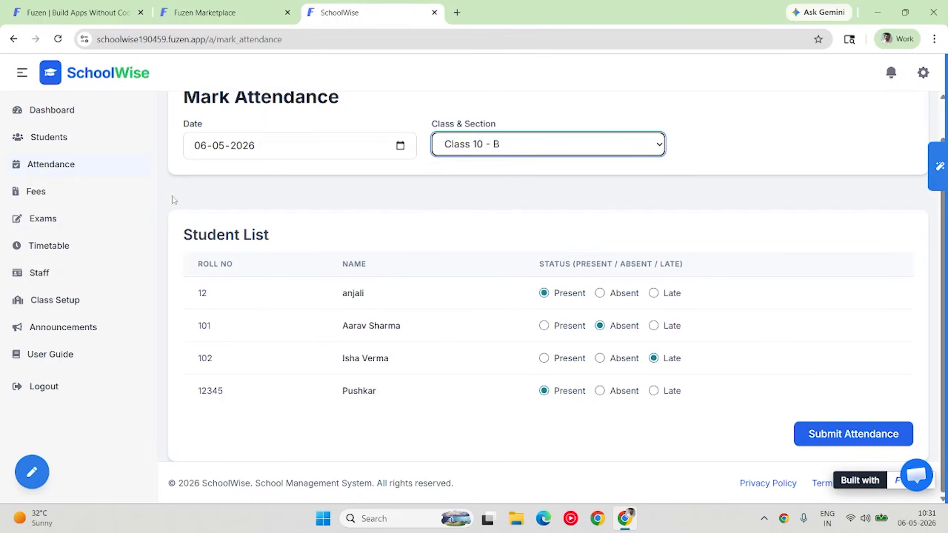
Open the last listed student's profile from the student directory and view the recent attendance record.
click(48, 145)
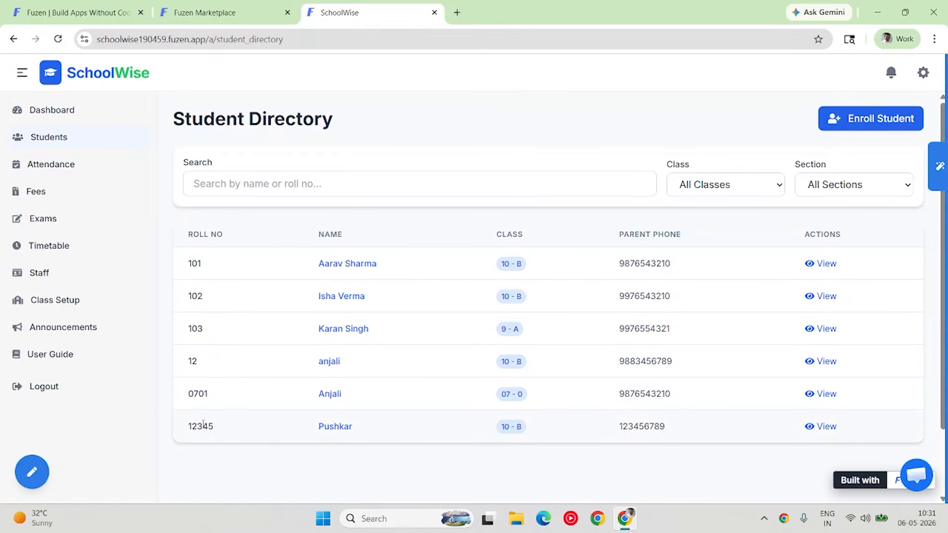
drag(203, 427, 397, 428)
click(834, 427)
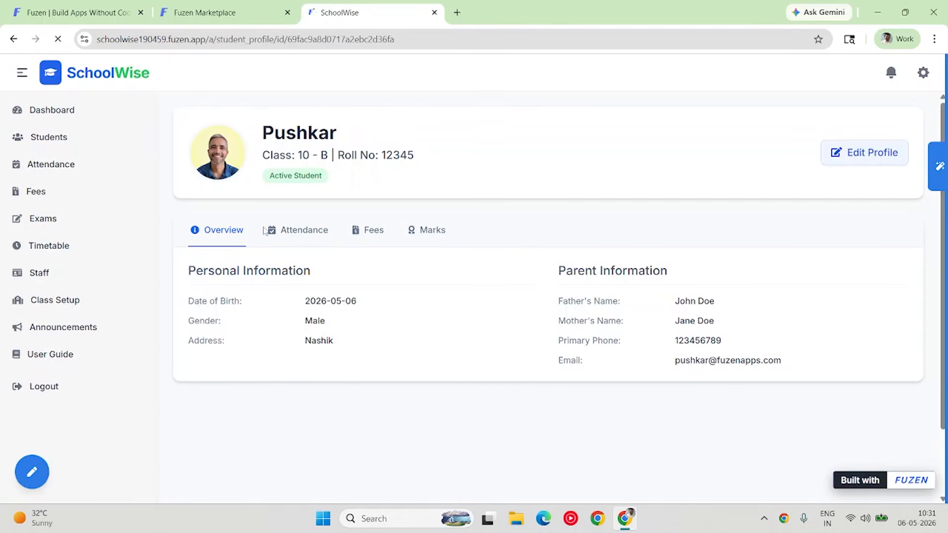
click(281, 236)
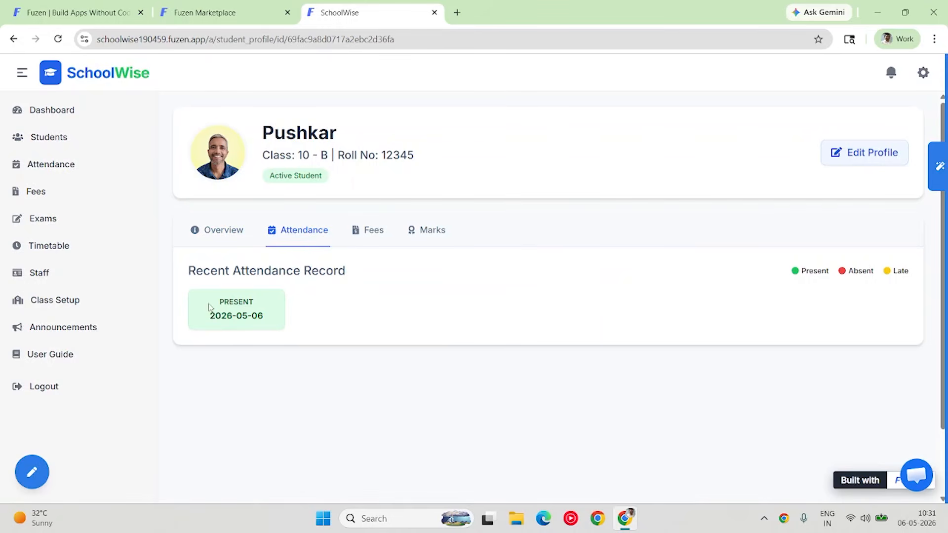
drag(187, 270, 368, 271)
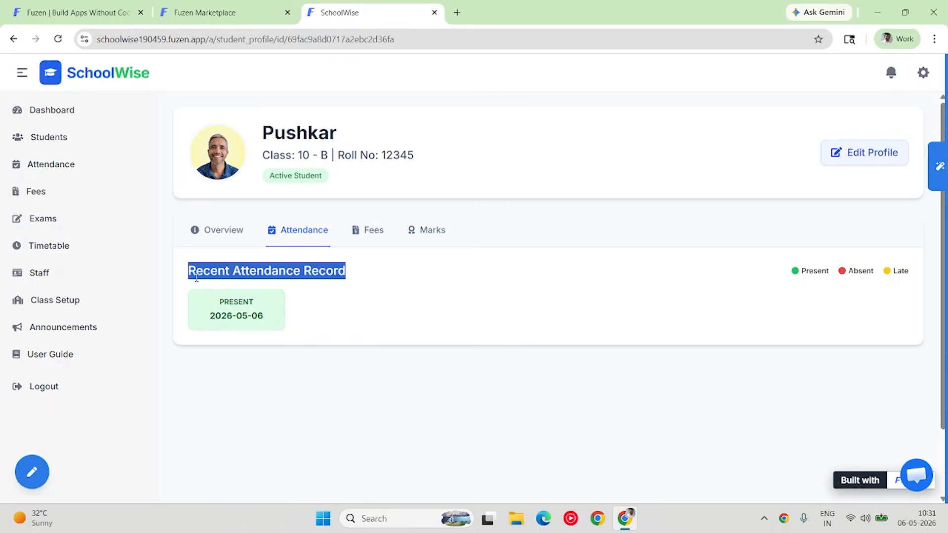
Ask the AI assistant to show attendance history in calendar format with previous and next navigation buttons, as a read only report.
click(938, 165)
click(682, 462)
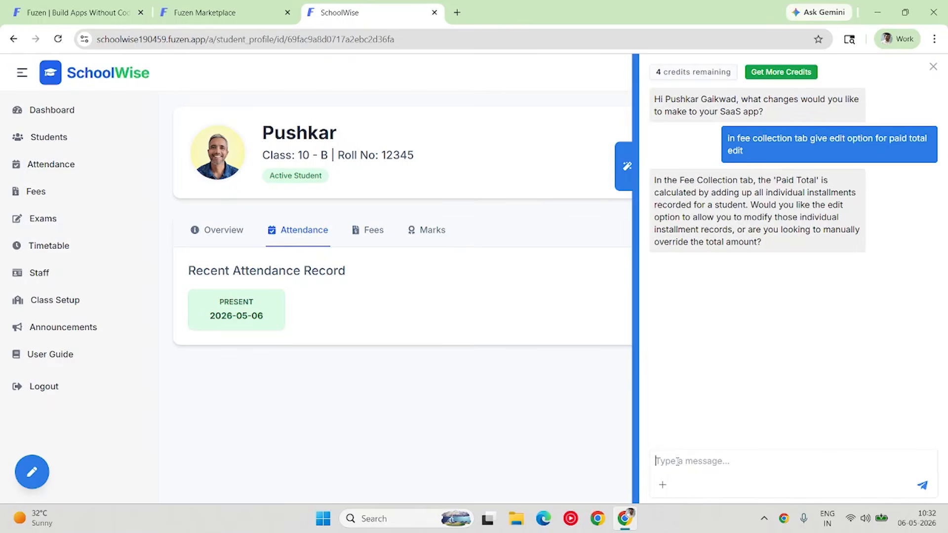
text(I want to see the attendande history in calendar format with pre)
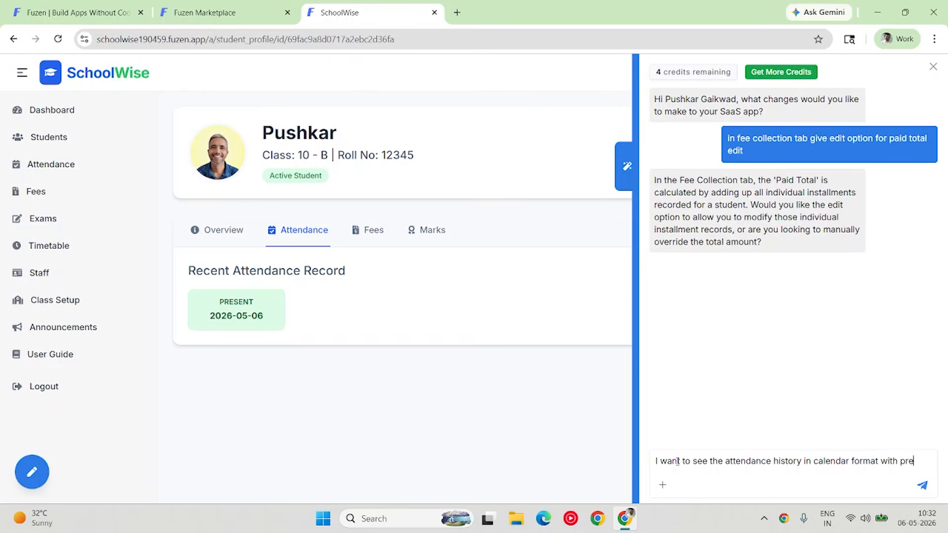
text(vioy)
text(us and ne)
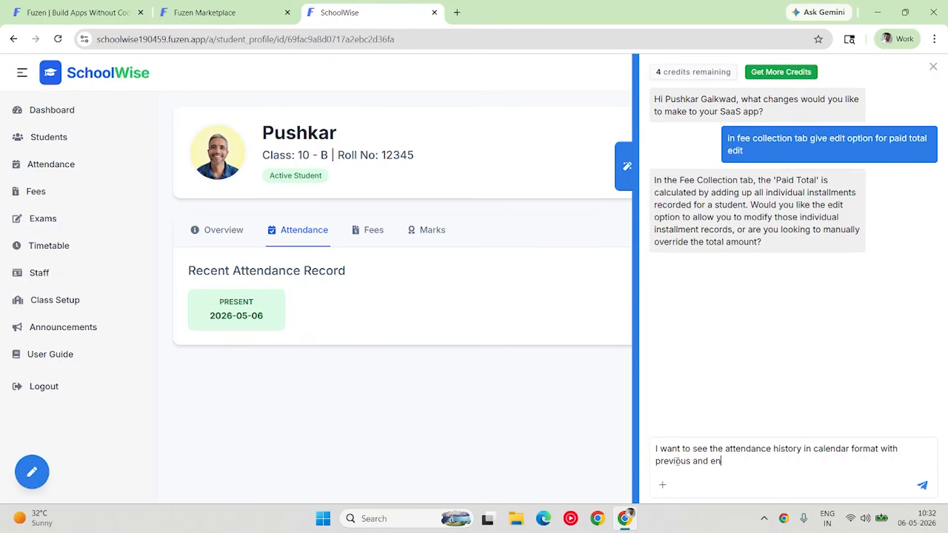
text(xt buttons to navigate and )
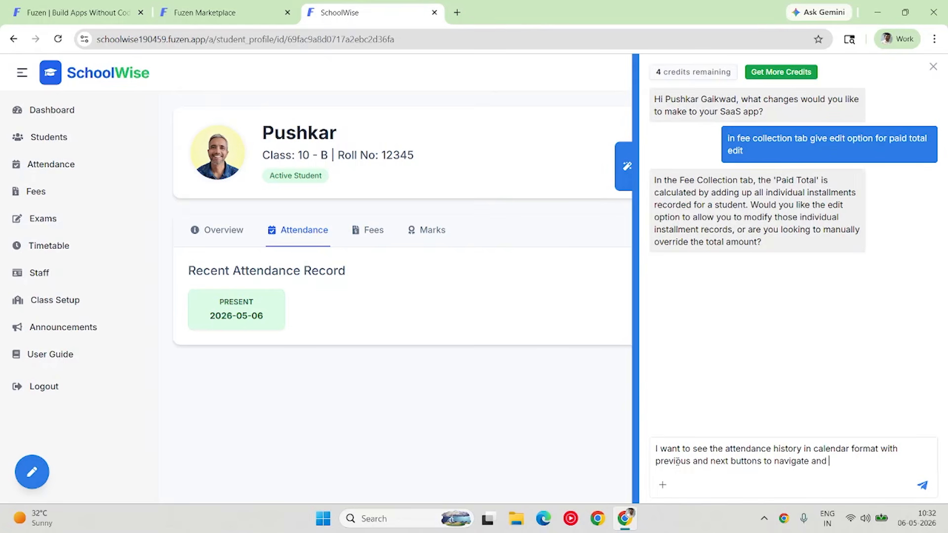
text(this should be a read only report.)
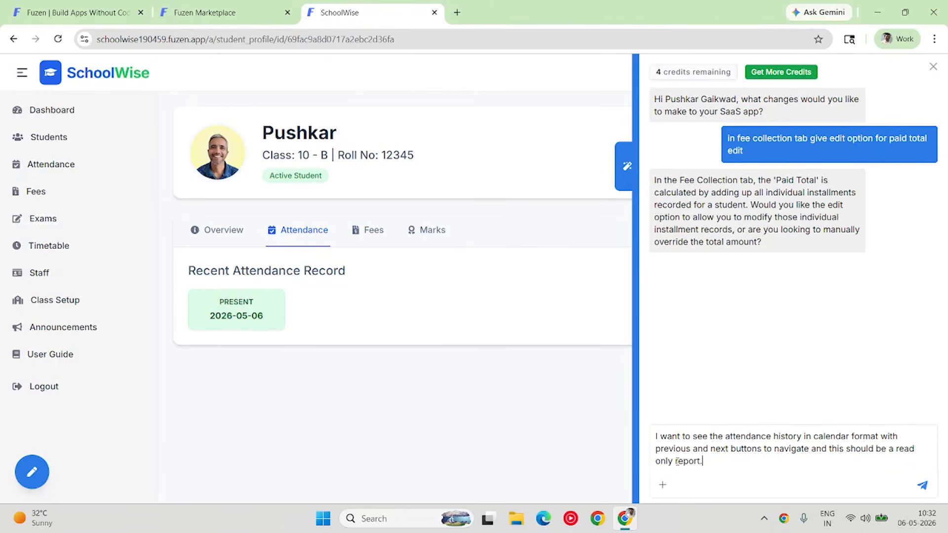
click(921, 485)
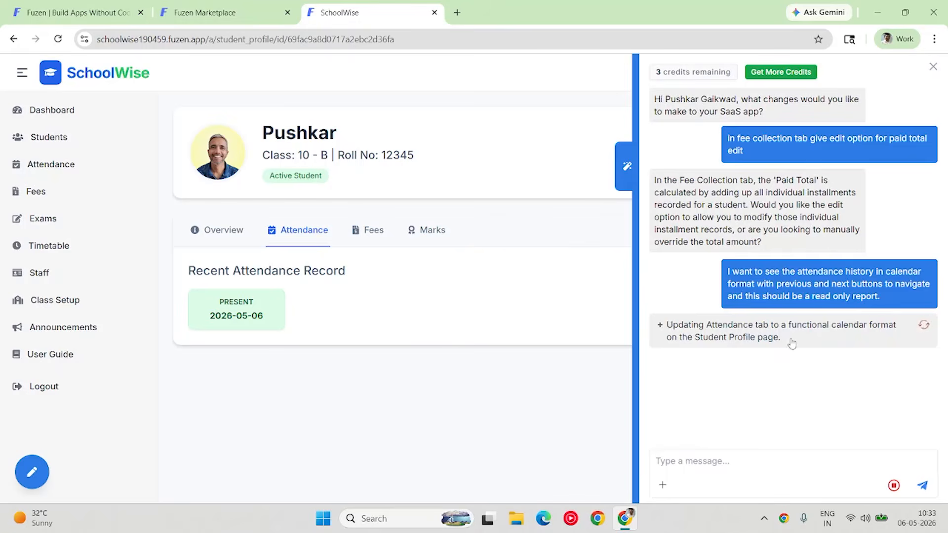
Check the progress of the AI attendance update and read its completion details.
click(660, 327)
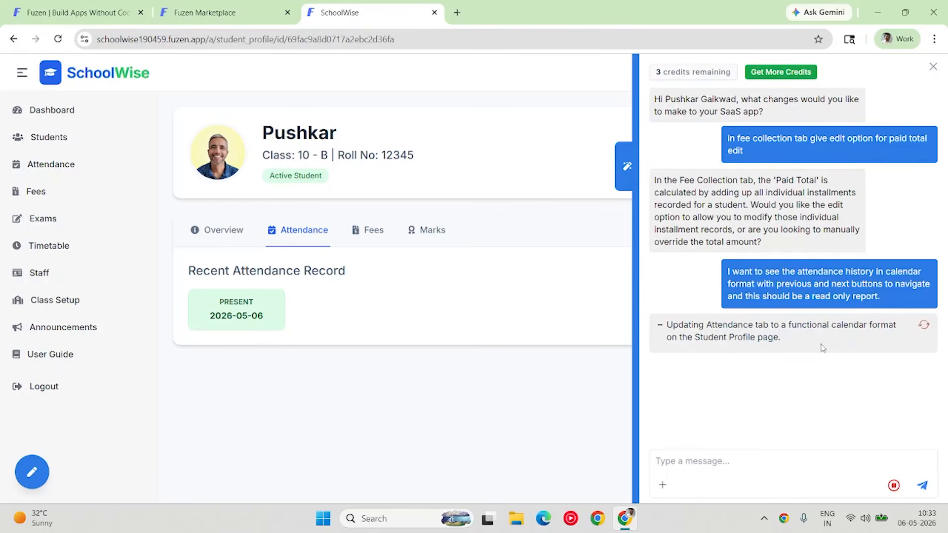
click(923, 331)
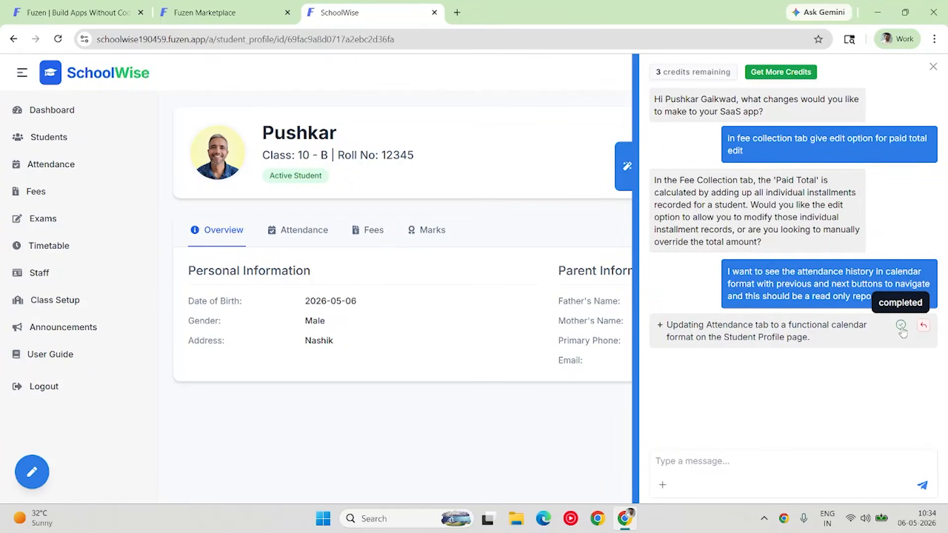
click(660, 326)
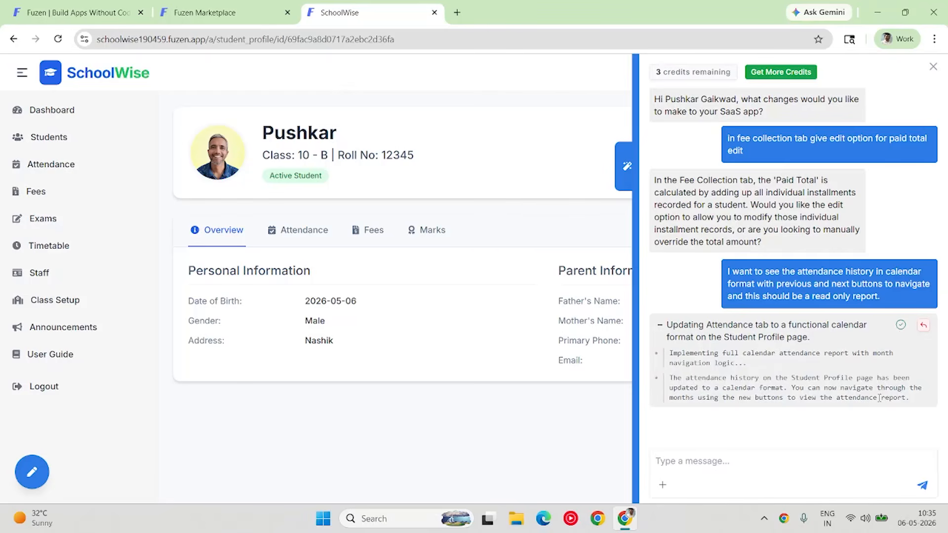
drag(909, 406, 629, 344)
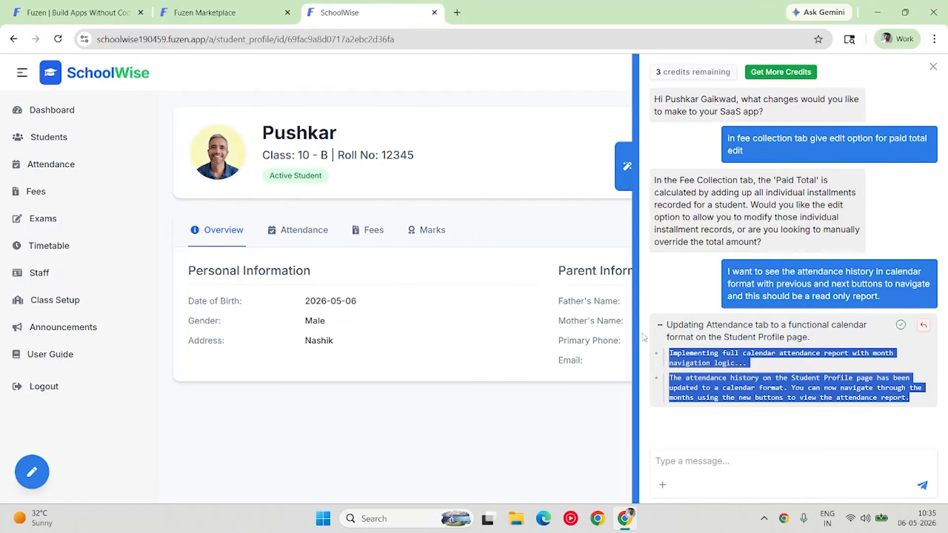
Examine the new attendance calendar in the student's profile without the AI chat and browse back to March 2026.
click(302, 234)
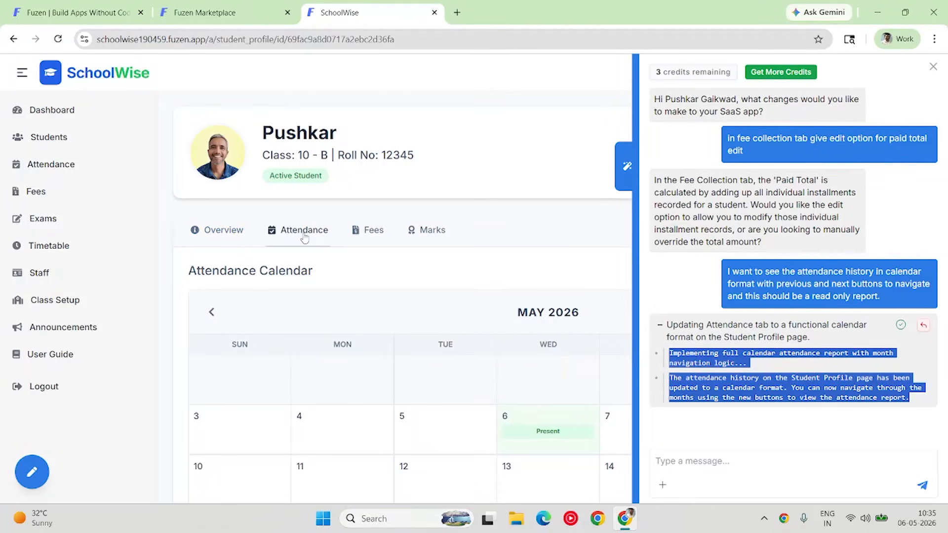
click(932, 66)
scroll(535, 253, down, 3)
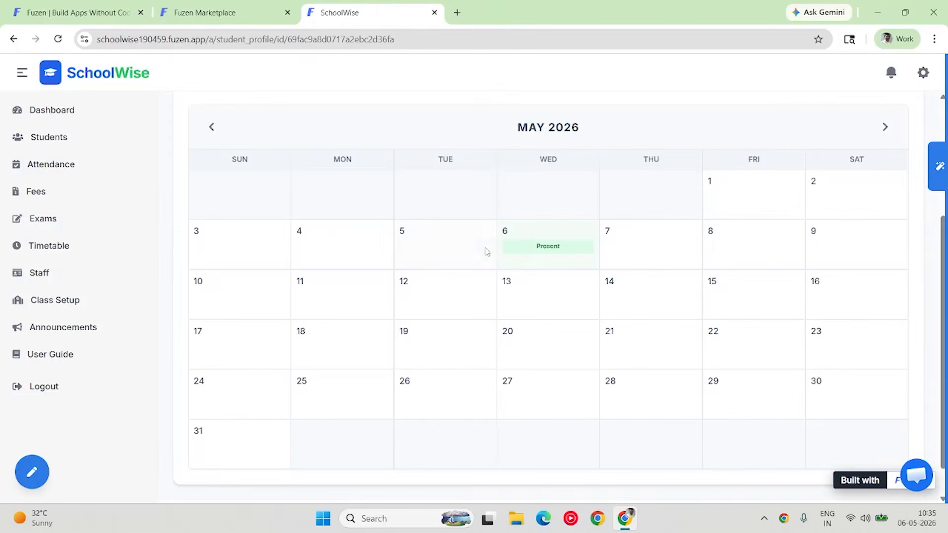
scroll(486, 252, up, 1)
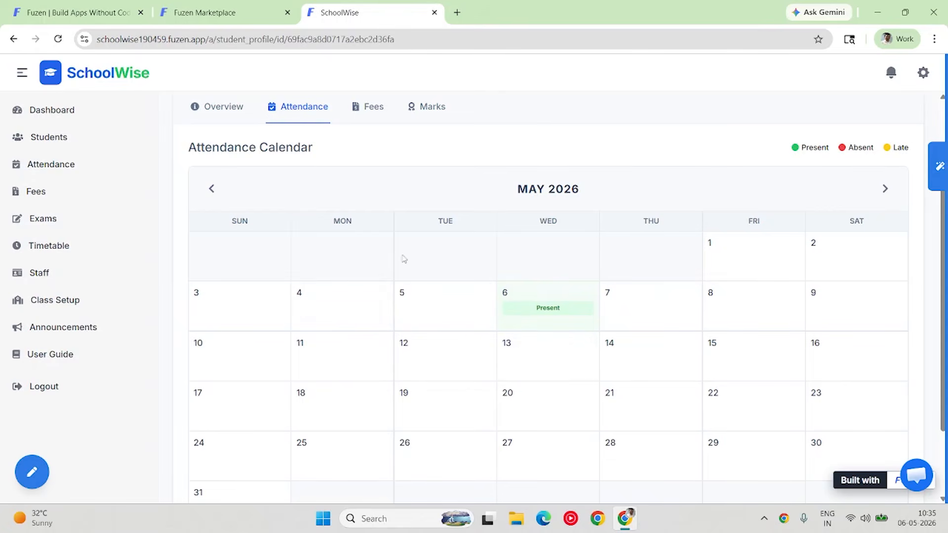
scroll(308, 258, up, 2)
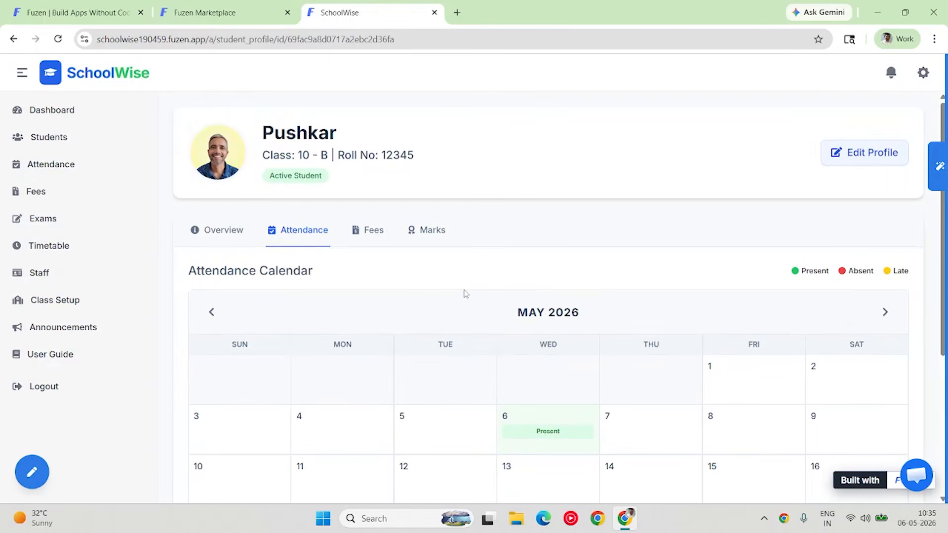
scroll(466, 292, down, 2)
scroll(277, 217, up, 1)
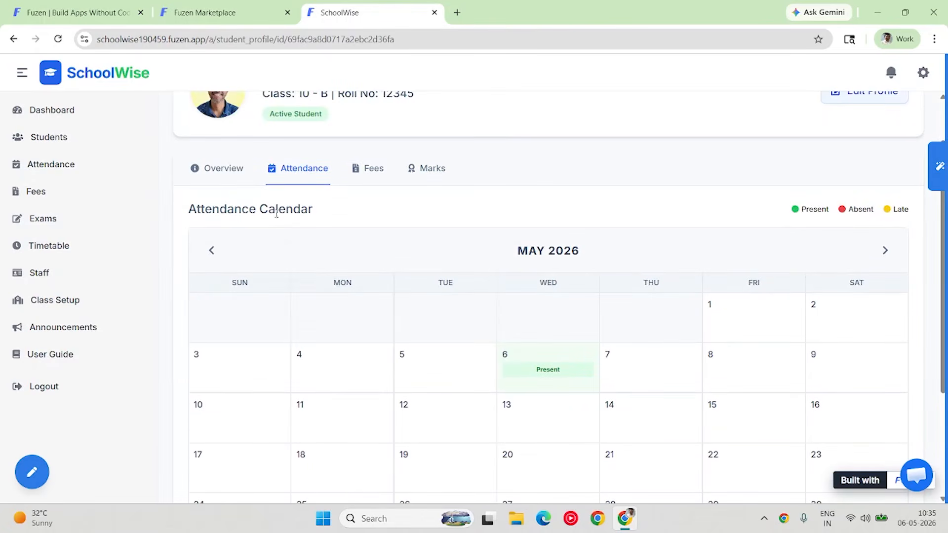
click(211, 251)
click(210, 251)
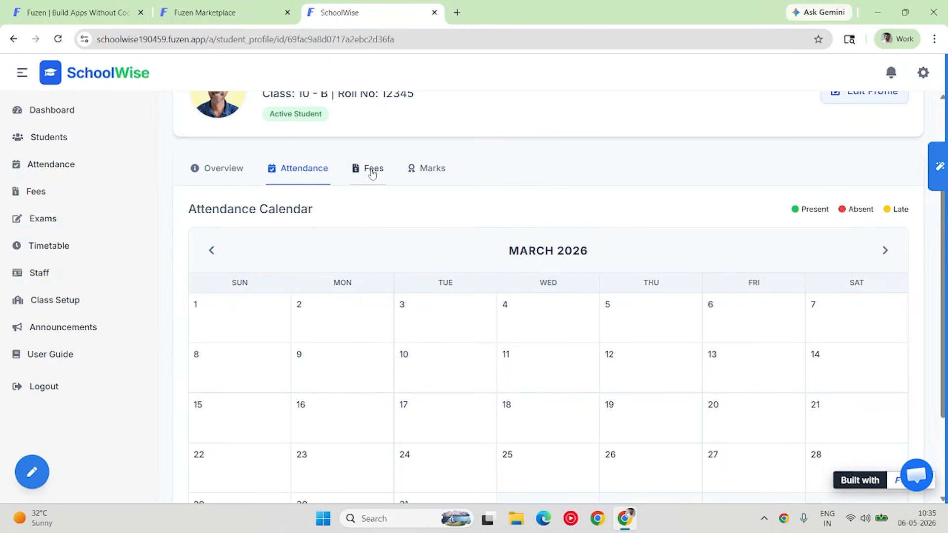
Revisit the completed AI request, collapse its details, and view the student's fee ledger with the chat closed.
click(938, 166)
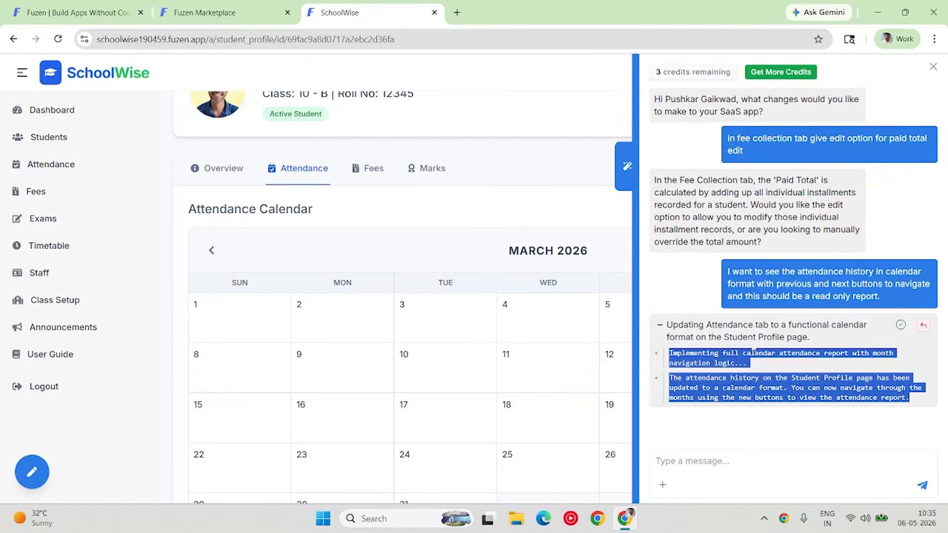
click(659, 325)
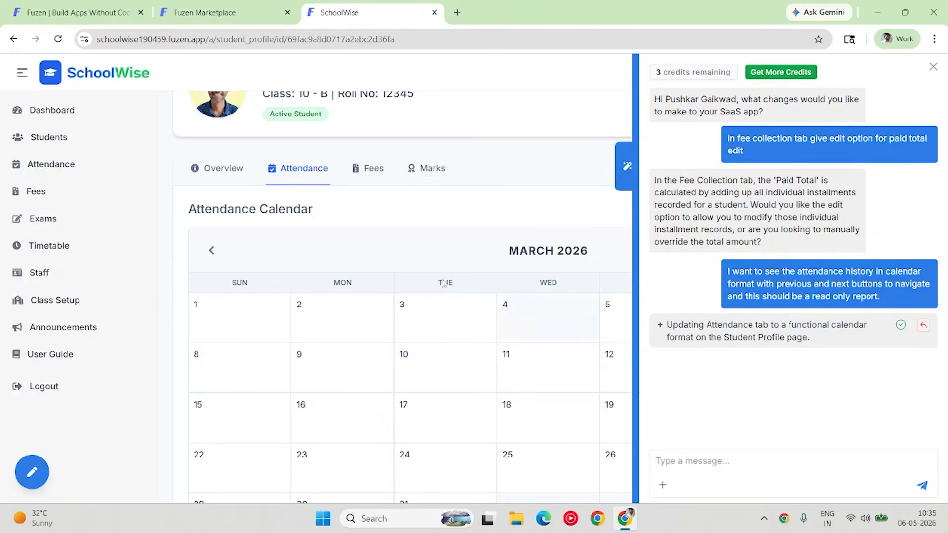
click(371, 170)
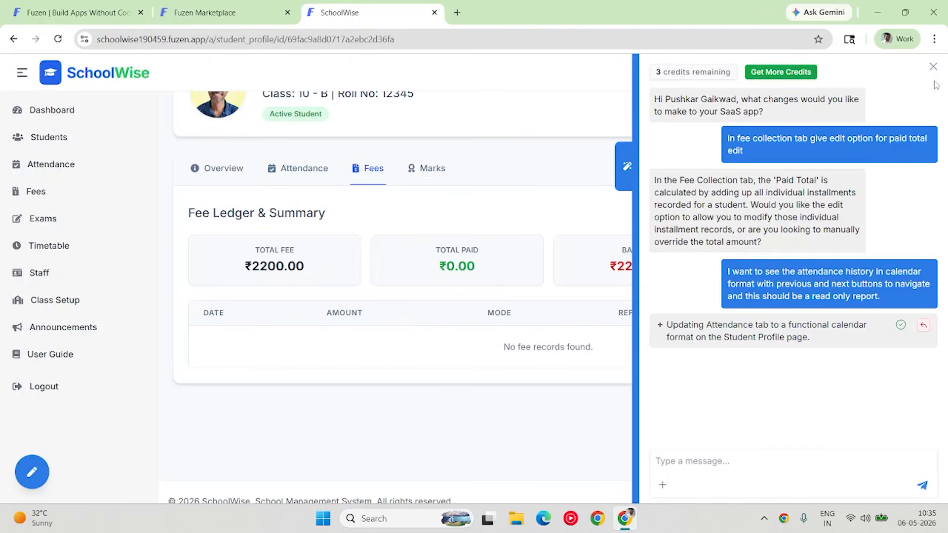
click(932, 68)
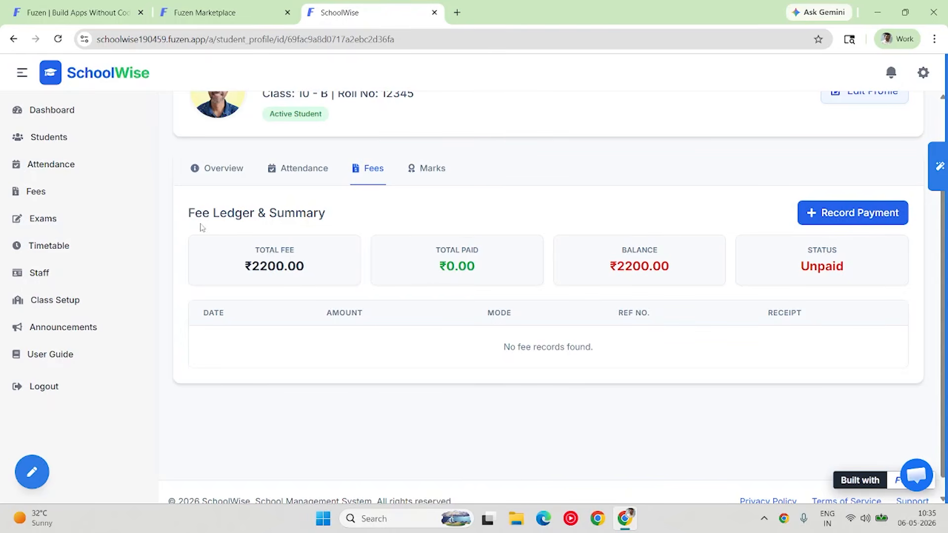
Start a fee installment record for the student, dated 06-05-2026 with an amount paid of ₹2200.
drag(241, 266, 335, 265)
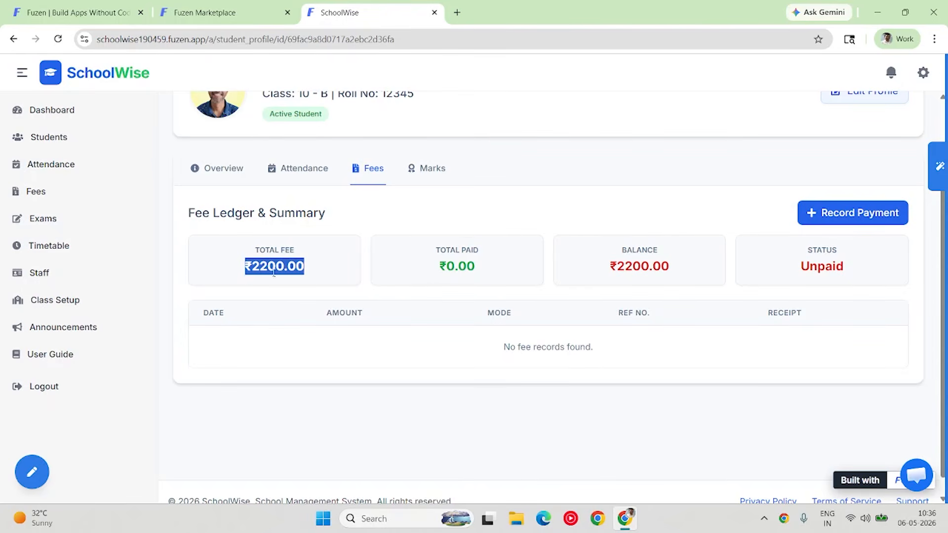
click(838, 212)
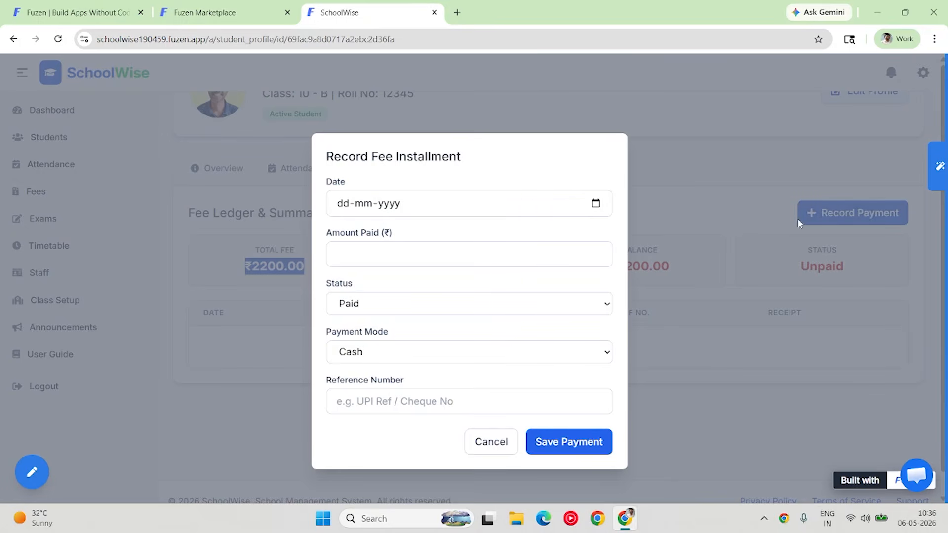
click(596, 203)
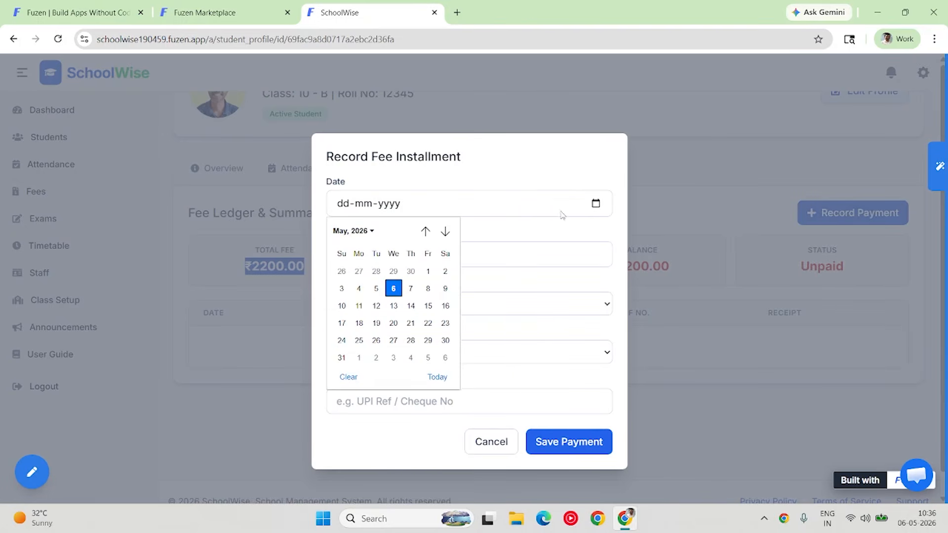
click(396, 291)
click(371, 256)
text(2000)
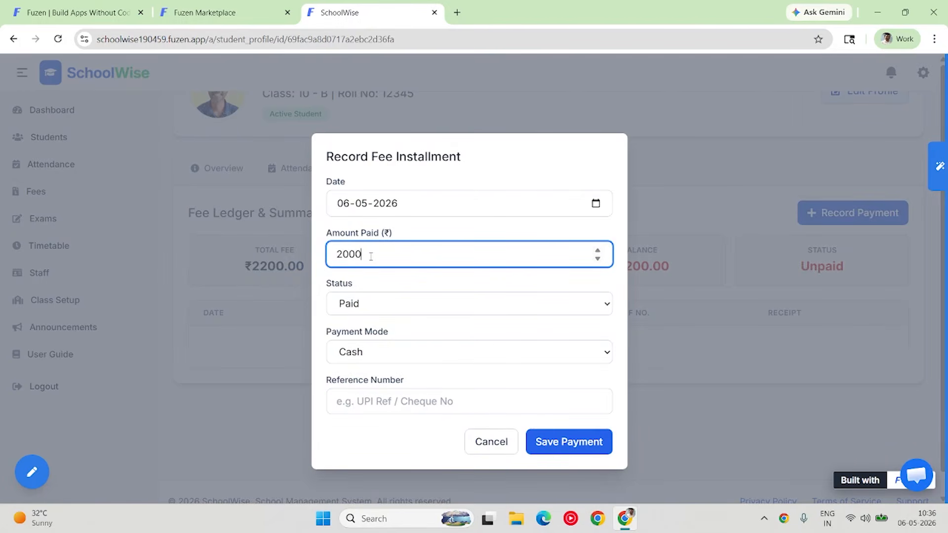
key(Left)
key(Left)
key(shift+Left)
text(2)
Set the installment's payment mode to UPI, enter the payment reference number, and save the payment.
key(Tab)
key(Tab)
key(Down)
key(Tab)
text(ABC)
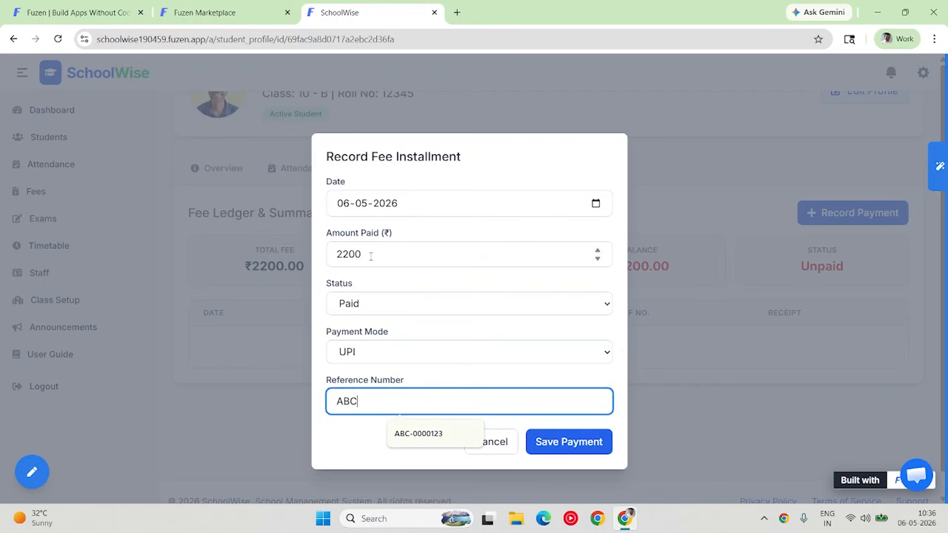
key(Down)
key(Return)
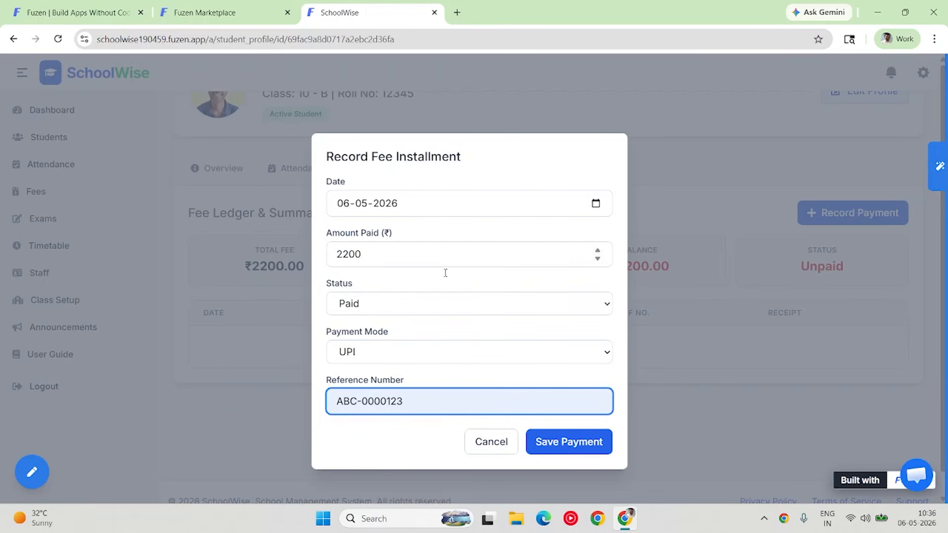
click(539, 444)
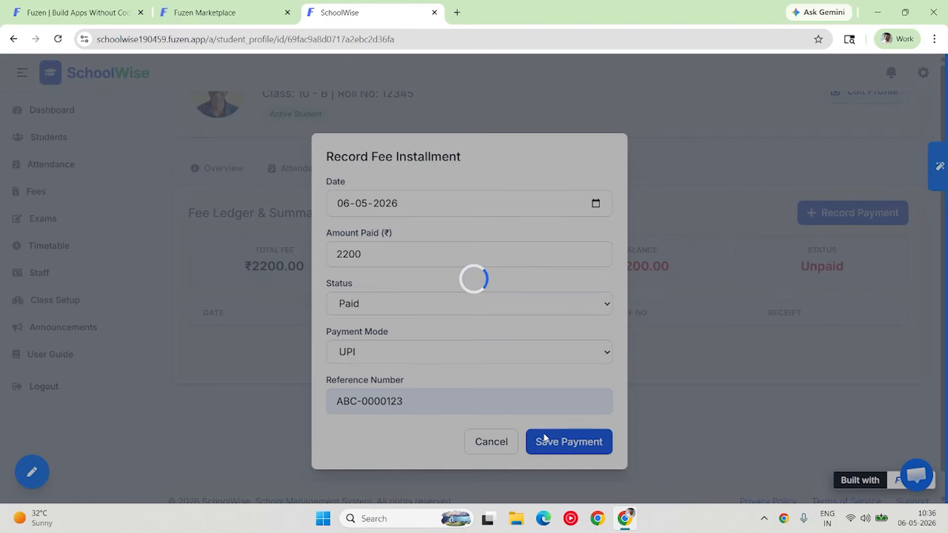
Review the balance and payment status in the student's fee ledger.
scroll(681, 332, down, 2)
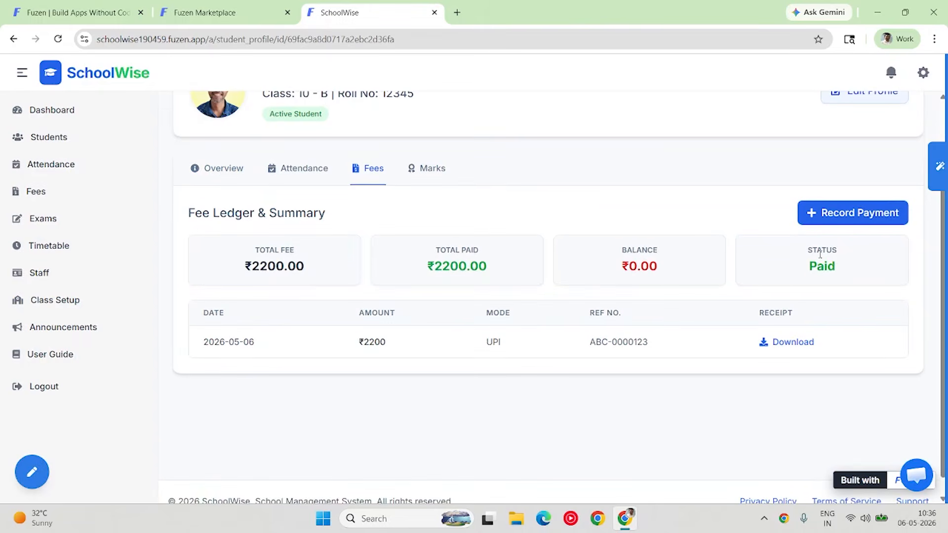
drag(845, 270, 785, 269)
drag(679, 269, 600, 266)
drag(843, 267, 794, 266)
View the student's examination results and examine the exam title, subjects, and marks obtained.
click(432, 170)
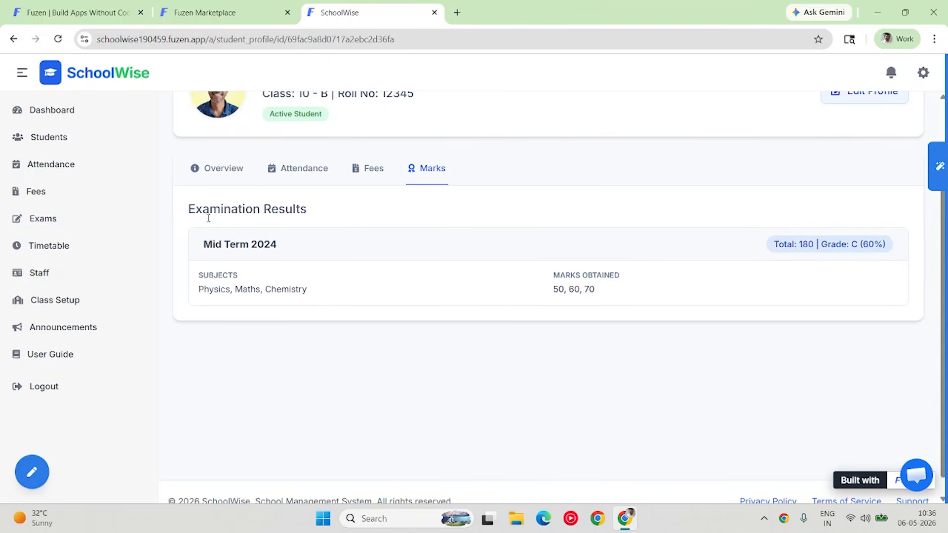
drag(289, 249, 184, 242)
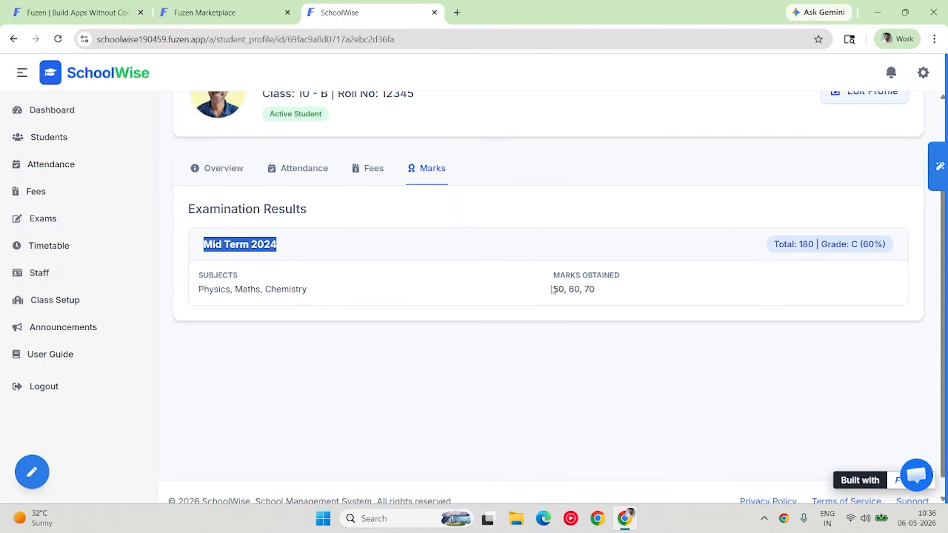
drag(552, 290, 604, 300)
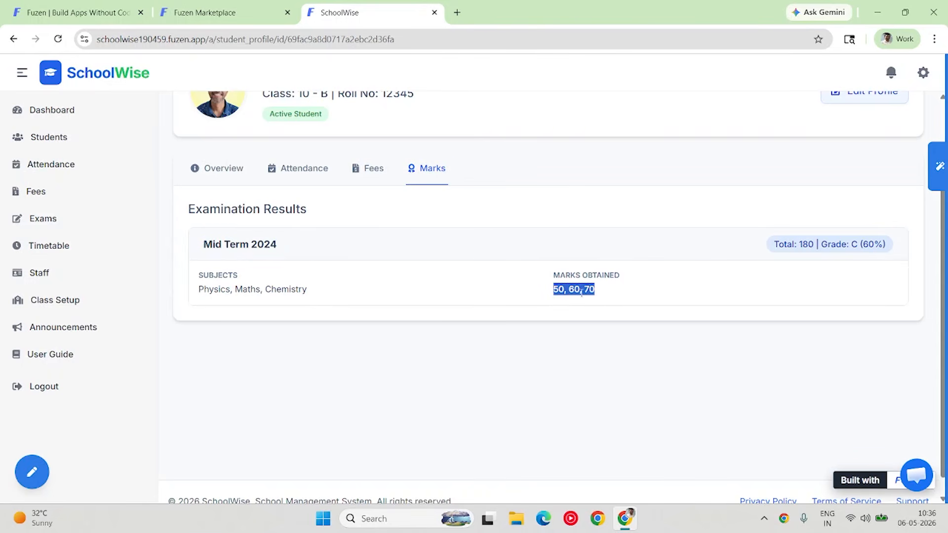
drag(199, 288, 320, 291)
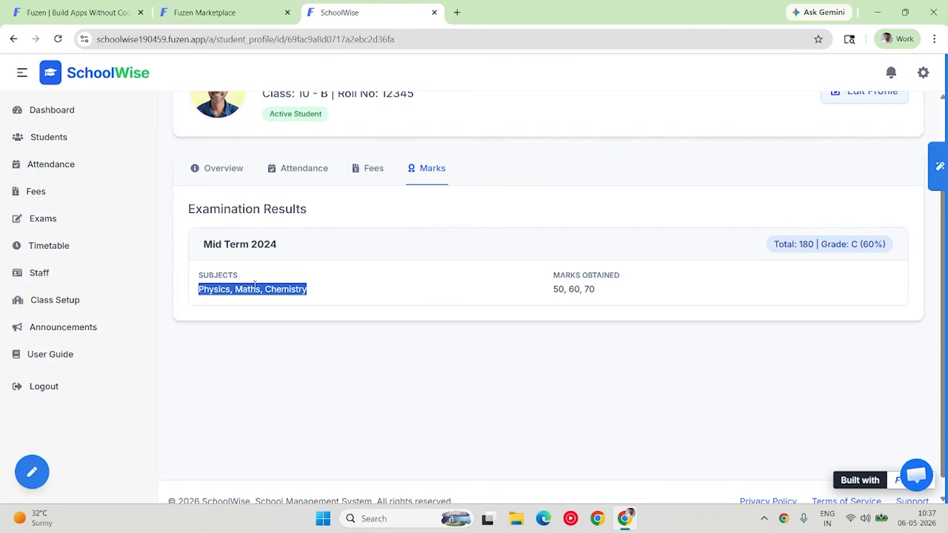
click(238, 293)
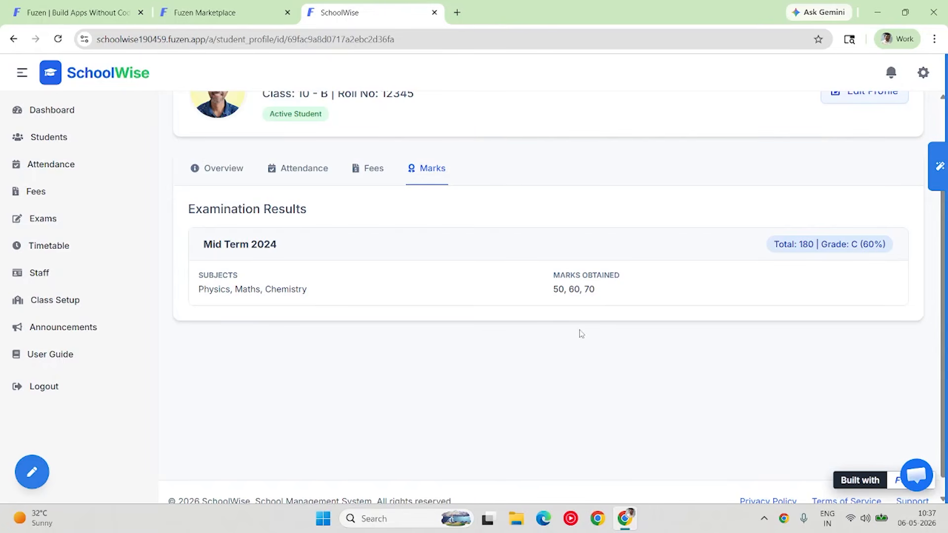
scroll(563, 349, up, 1)
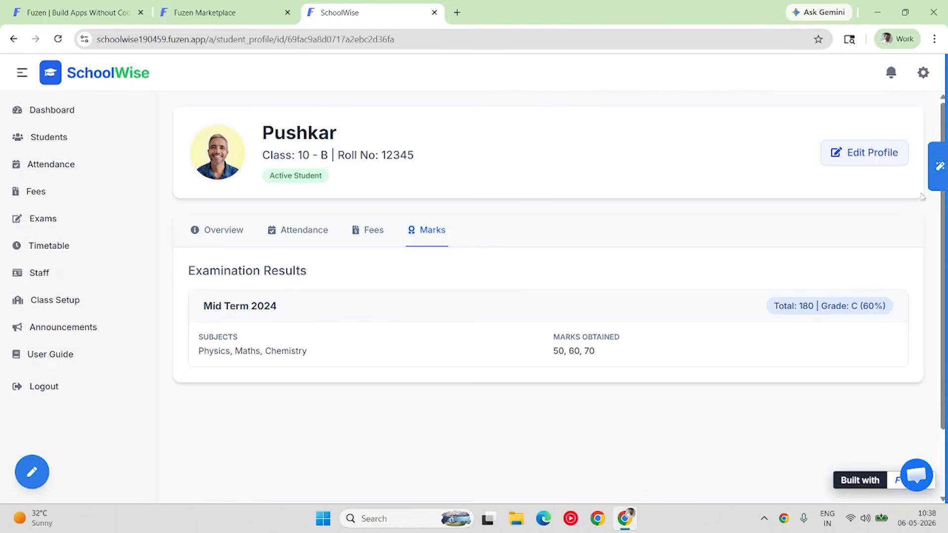
Review the AI chat's request history and remaining credits alongside the student's attendance calendar, leaving the chat closed.
click(936, 183)
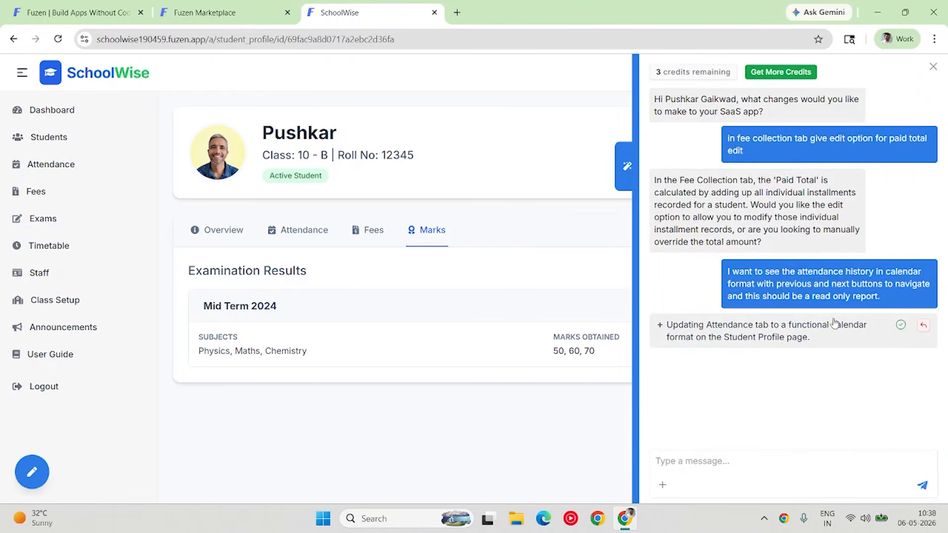
click(323, 232)
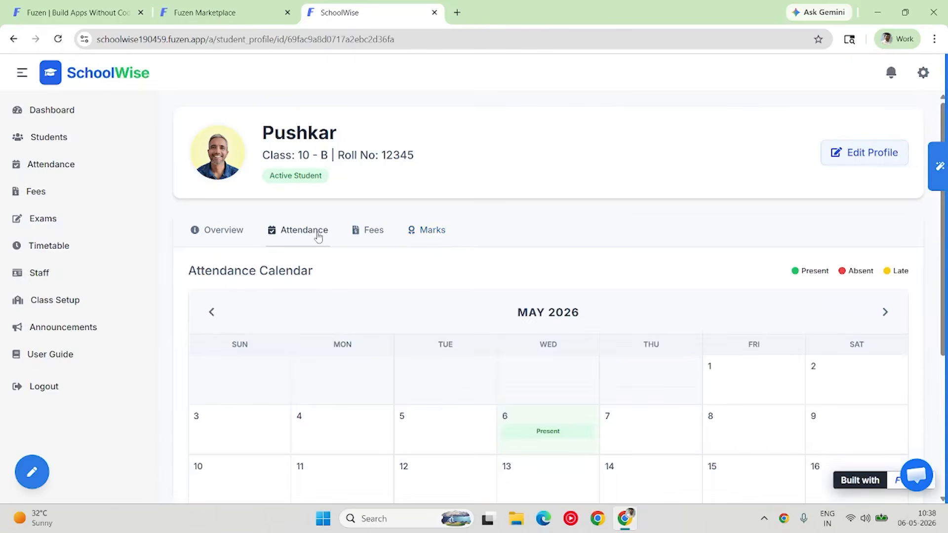
click(938, 166)
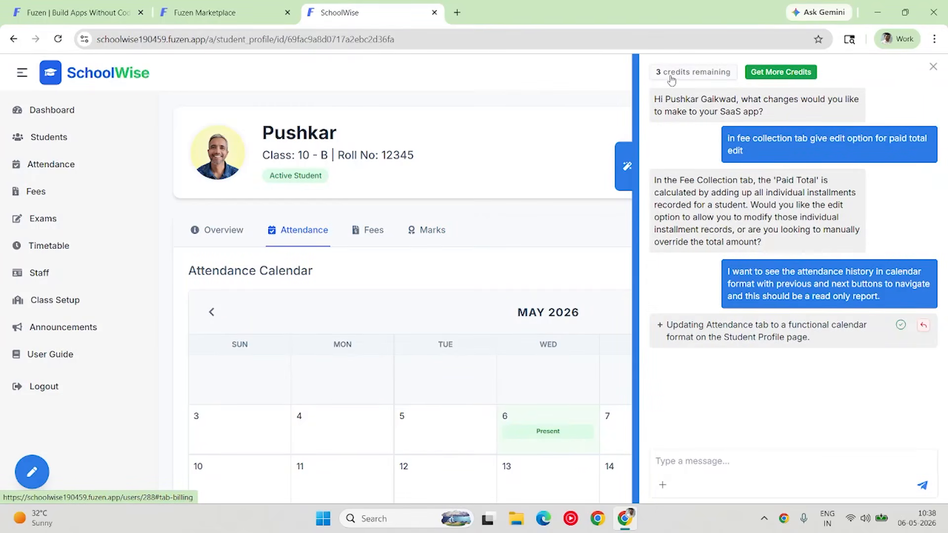
click(524, 270)
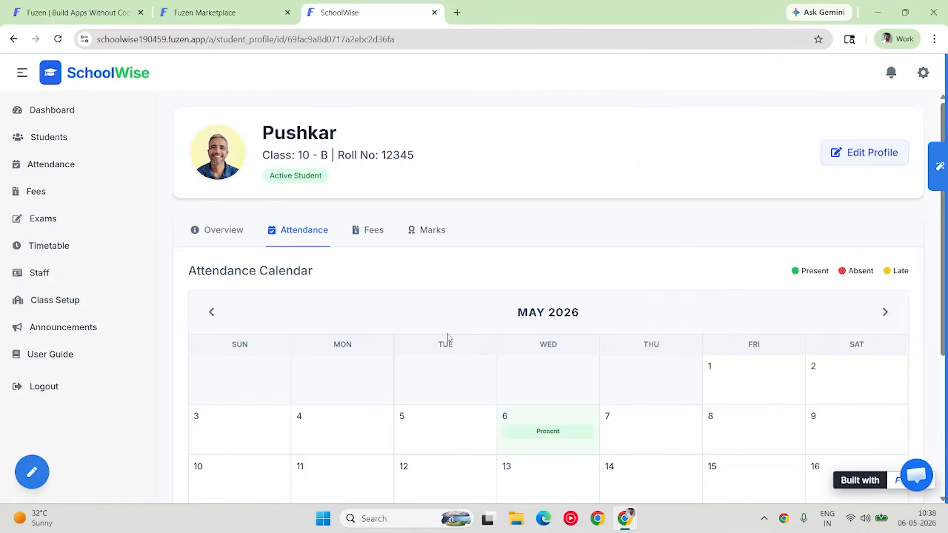
click(938, 166)
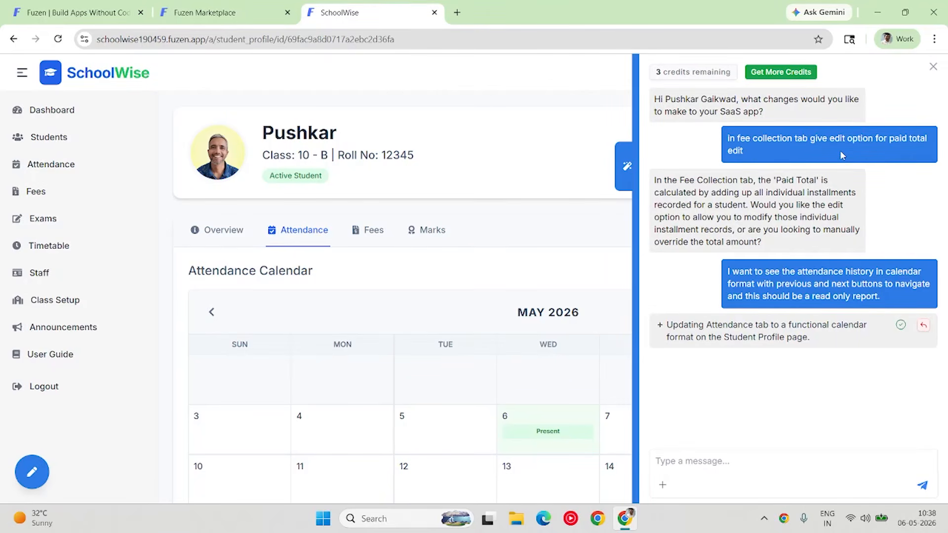
click(534, 240)
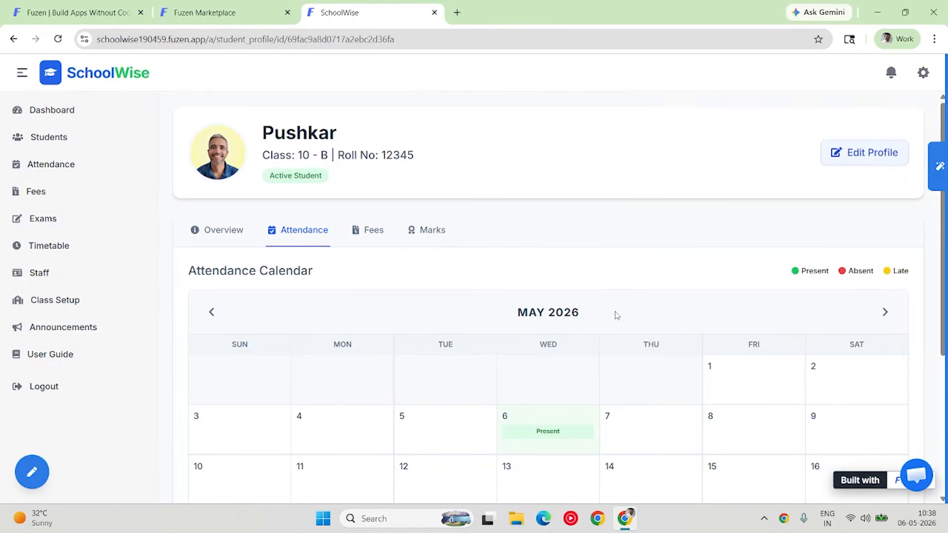
Return to the dashboard and look over its summary figures, quick actions, announcements, and upcoming events.
click(65, 110)
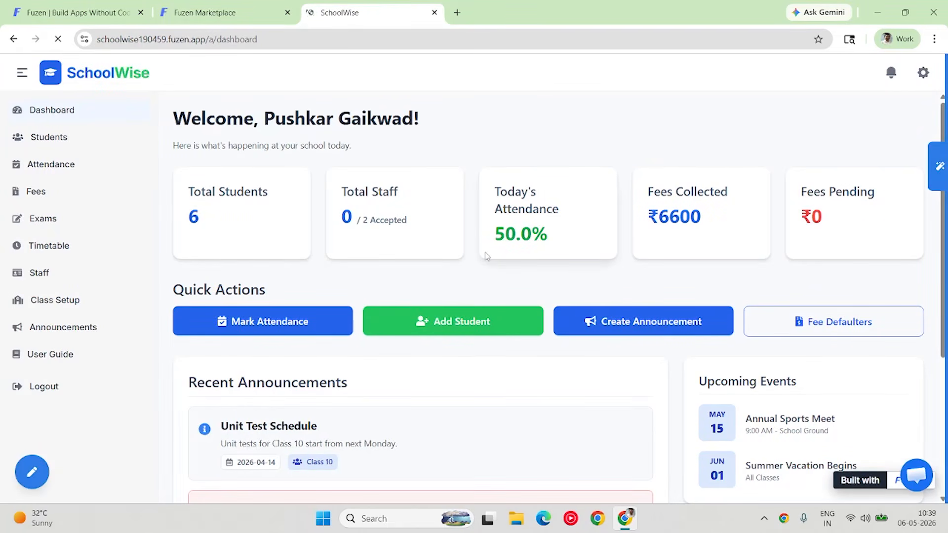
scroll(486, 255, down, 2)
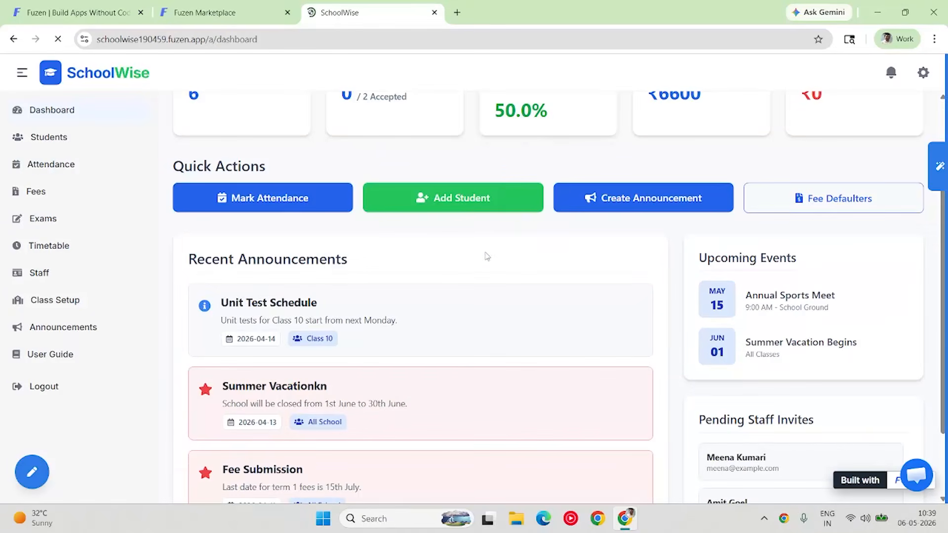